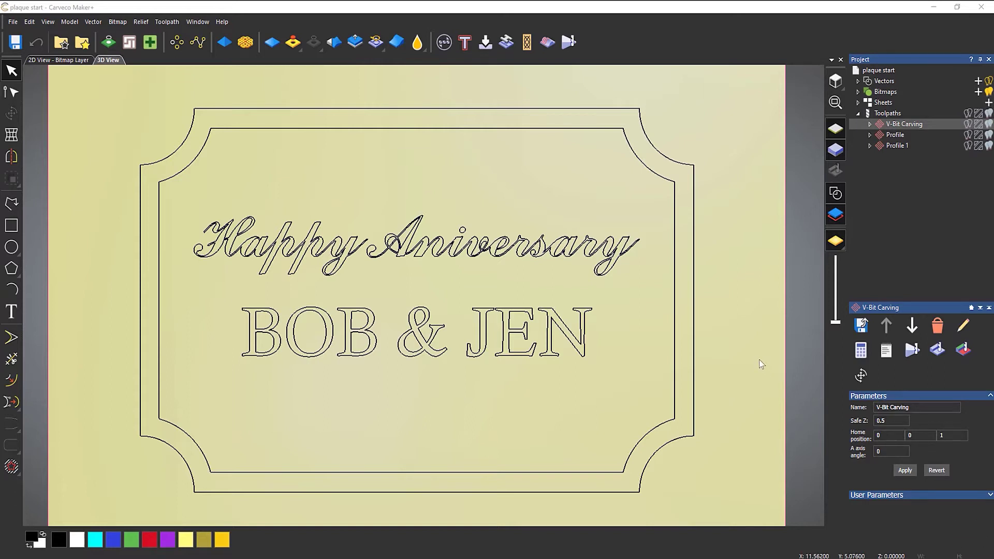
- Hide the vectors of the plaque model and show all of its toolpaths in the 3D view
{"action": "scroll", "coordinate": [758, 358], "scroll_direction": "down", "scroll_amount": 2}
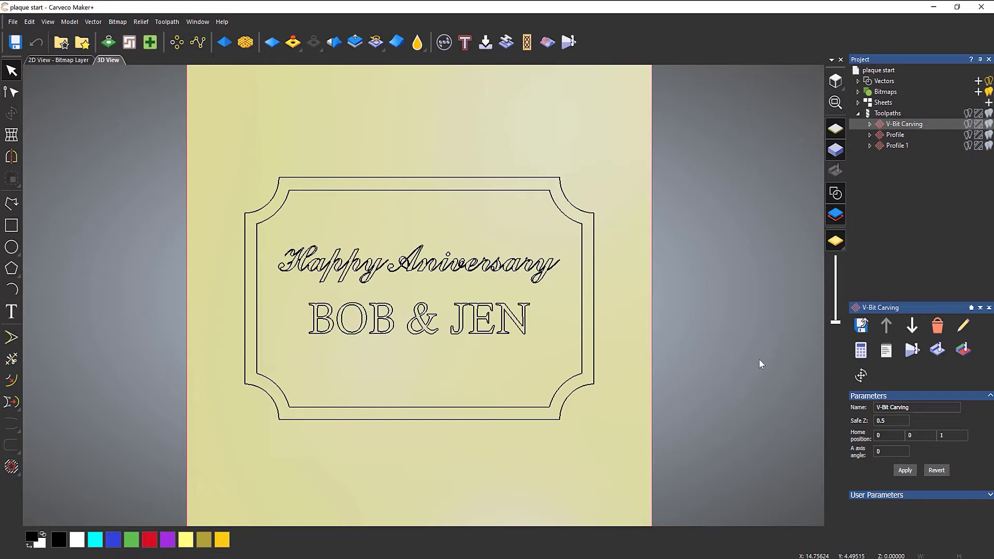
{"action": "scroll", "coordinate": [694, 215], "scroll_direction": "down", "scroll_amount": 1}
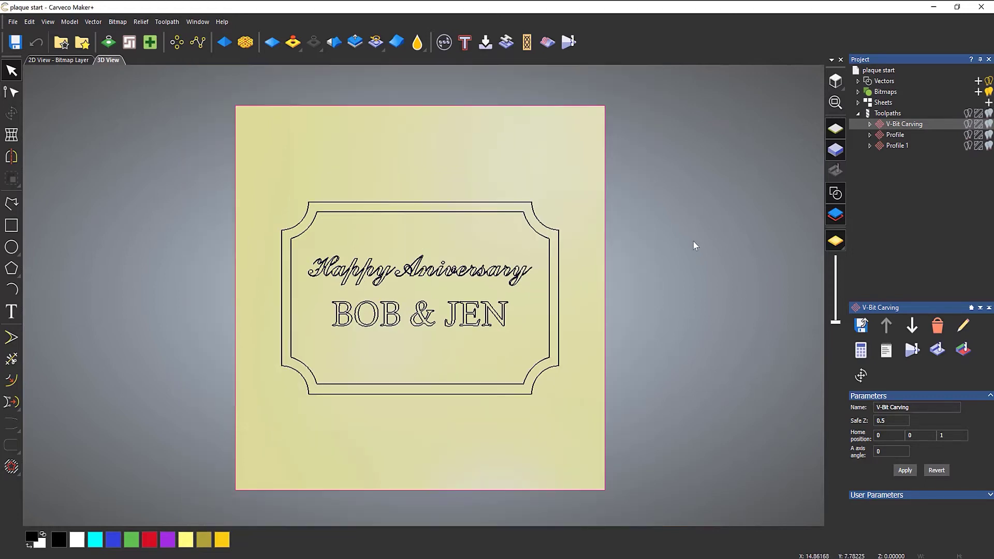
{"action": "scroll", "coordinate": [672, 240], "scroll_direction": "up", "scroll_amount": 1}
{"action": "scroll", "coordinate": [249, 331], "scroll_direction": "up", "scroll_amount": 1}
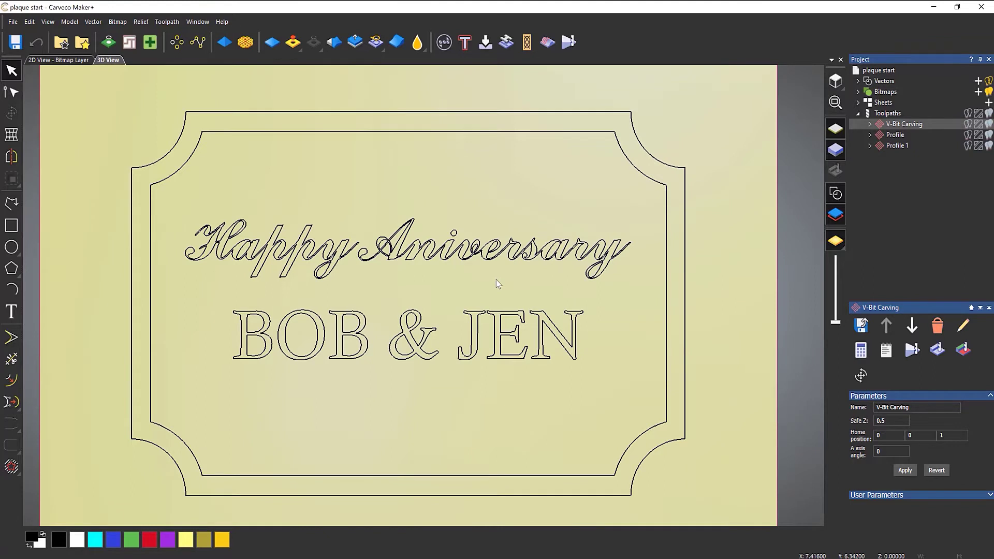
{"action": "scroll", "coordinate": [497, 278], "scroll_direction": "up", "scroll_amount": 1}
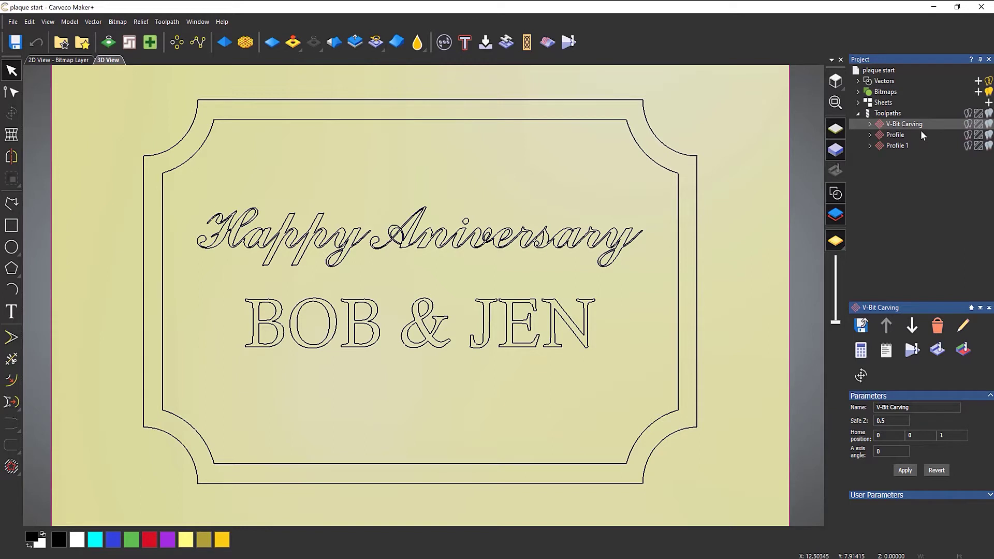
{"action": "left_click", "coordinate": [988, 82]}
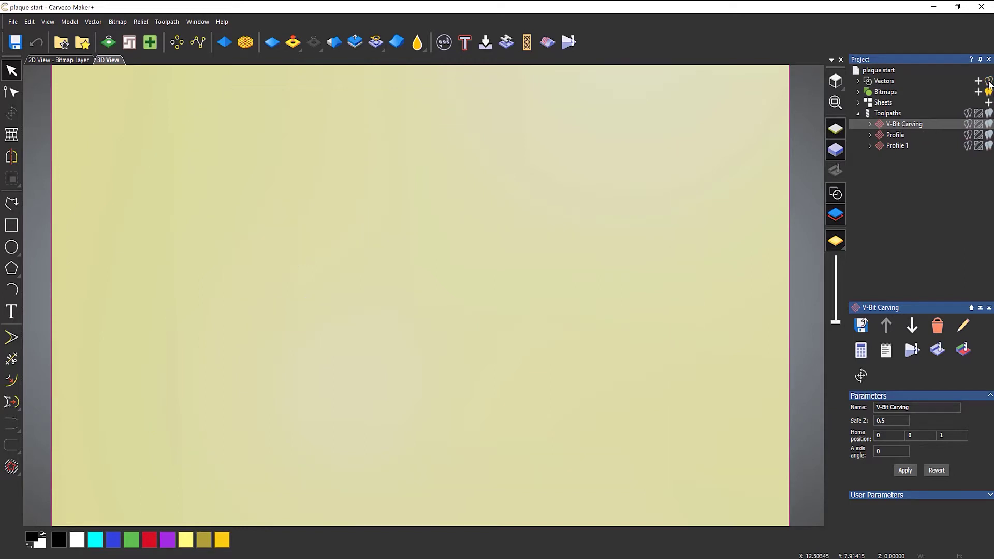
{"action": "left_click", "coordinate": [989, 113]}
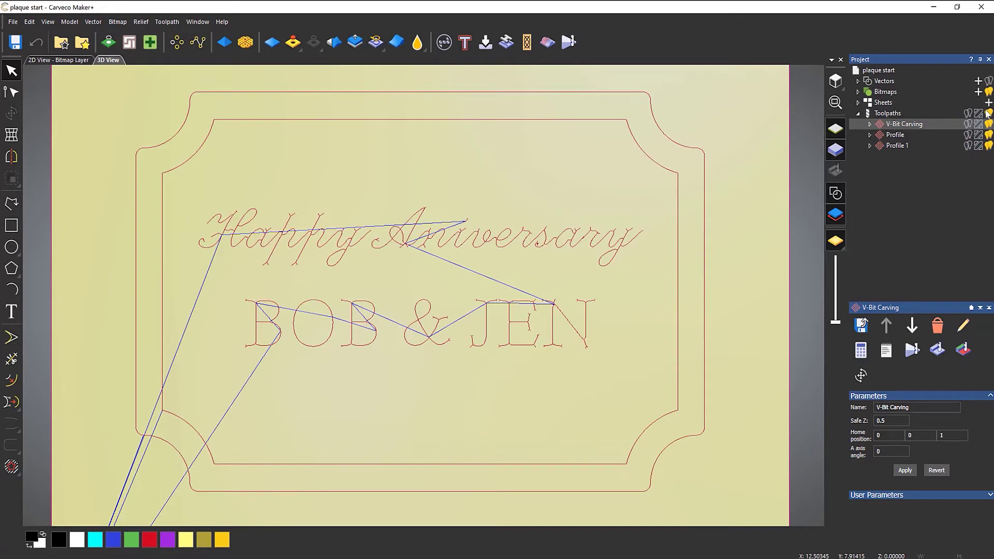
- Open Toolpath Transform and select the V-Bit Carving toolpath that uses the V-Bit 1.25 Inch 90 degree tool
{"action": "left_click", "coordinate": [897, 114]}
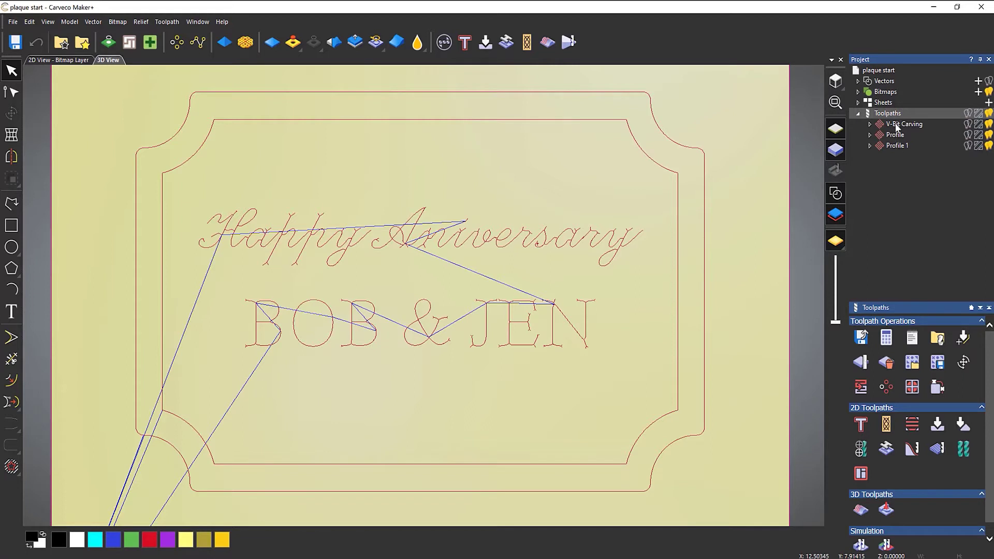
{"action": "left_click", "coordinate": [897, 125]}
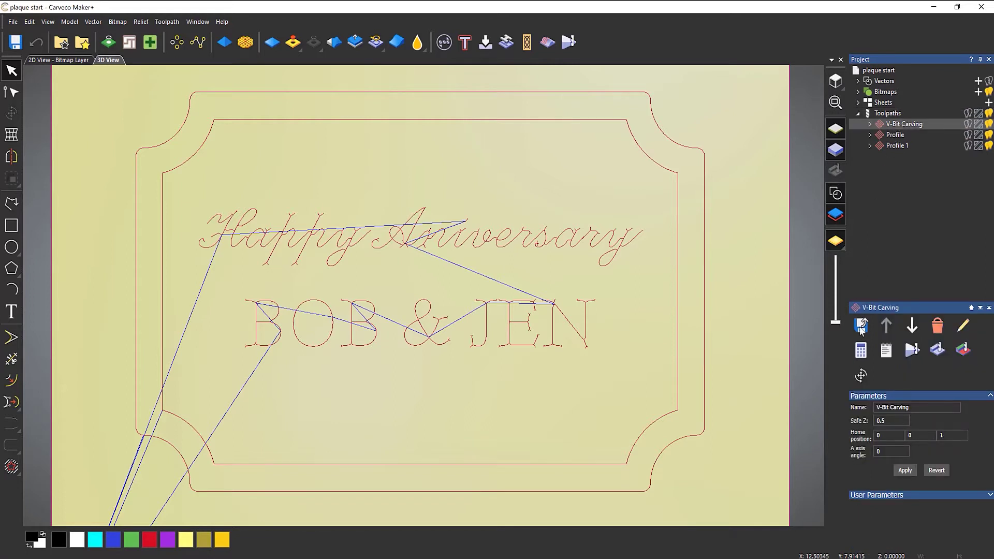
{"action": "left_click", "coordinate": [861, 376]}
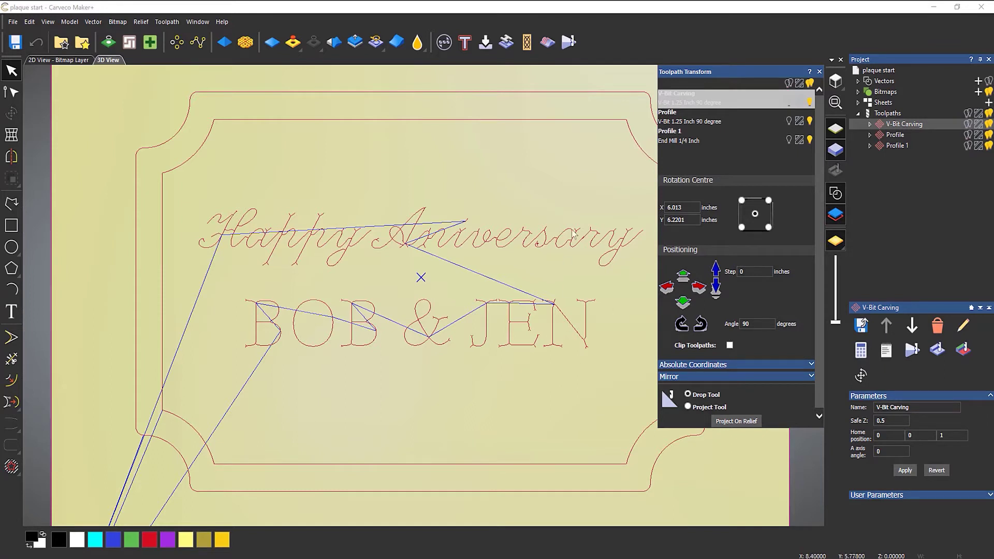
{"action": "left_click", "coordinate": [680, 120]}
{"action": "left_click", "coordinate": [677, 142]}
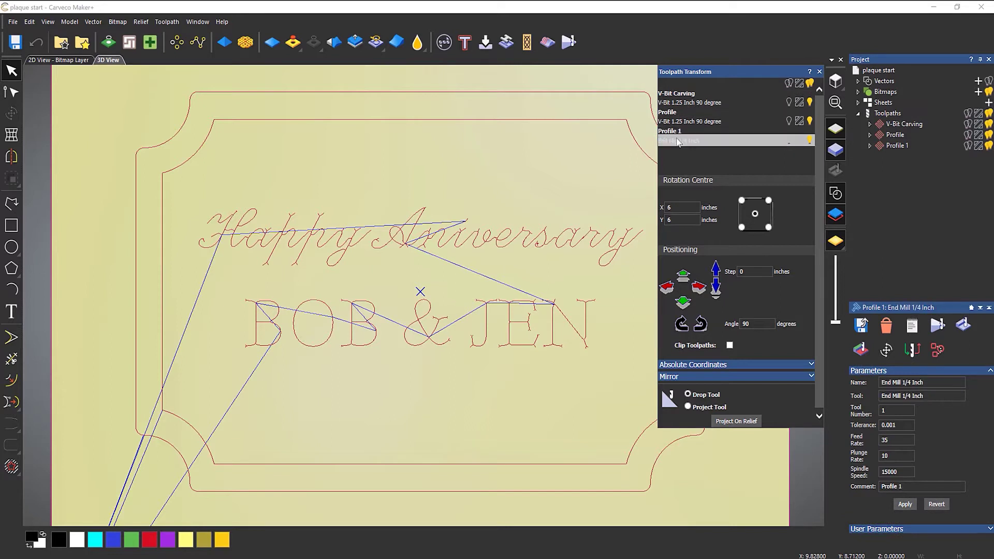
{"action": "left_click", "coordinate": [680, 104]}
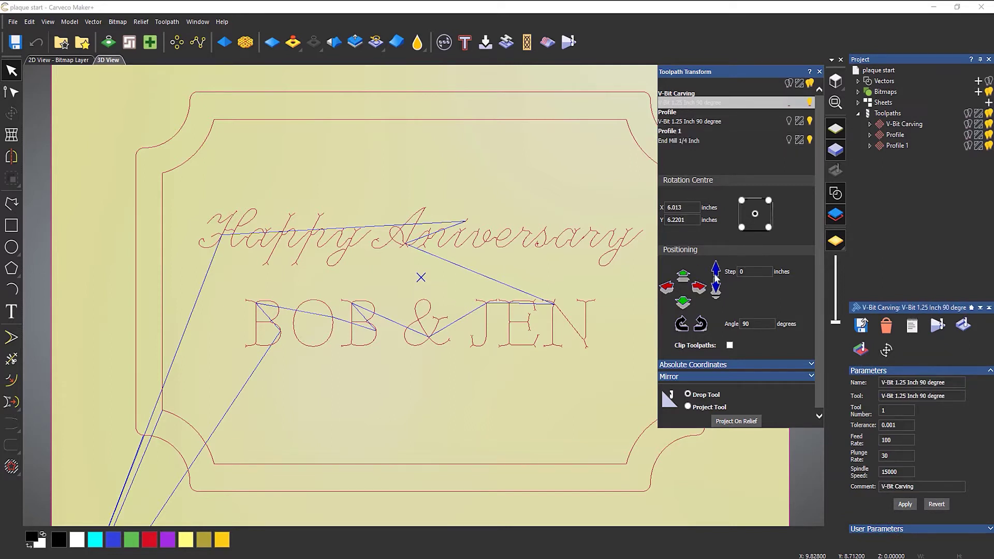
- Move the V-Bit Carving toolpath up using a 1 inch positioning step and compare its position with the vectors
{"action": "left_click", "coordinate": [744, 275]}
{"action": "type", "text": "1"}
{"action": "left_click", "coordinate": [683, 278]}
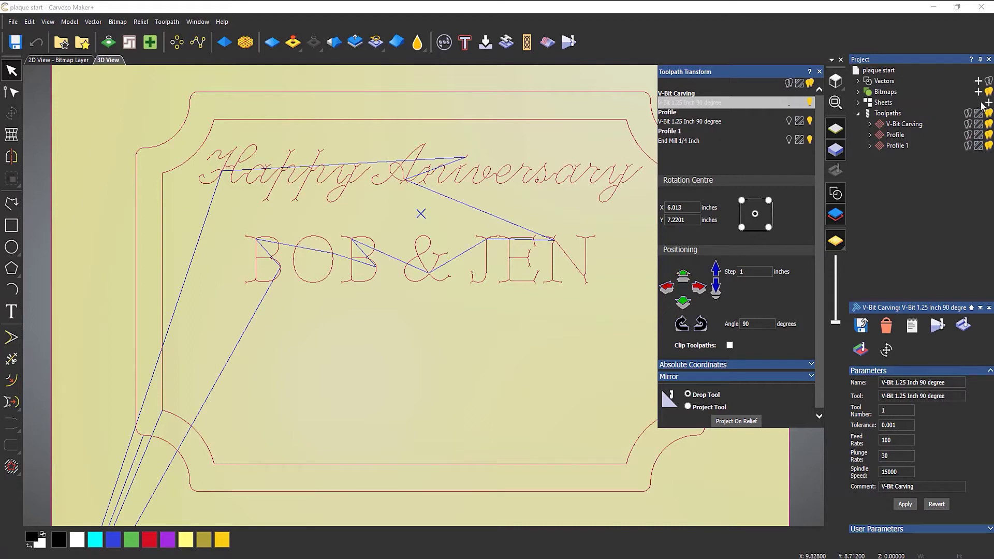
{"action": "left_click", "coordinate": [988, 81]}
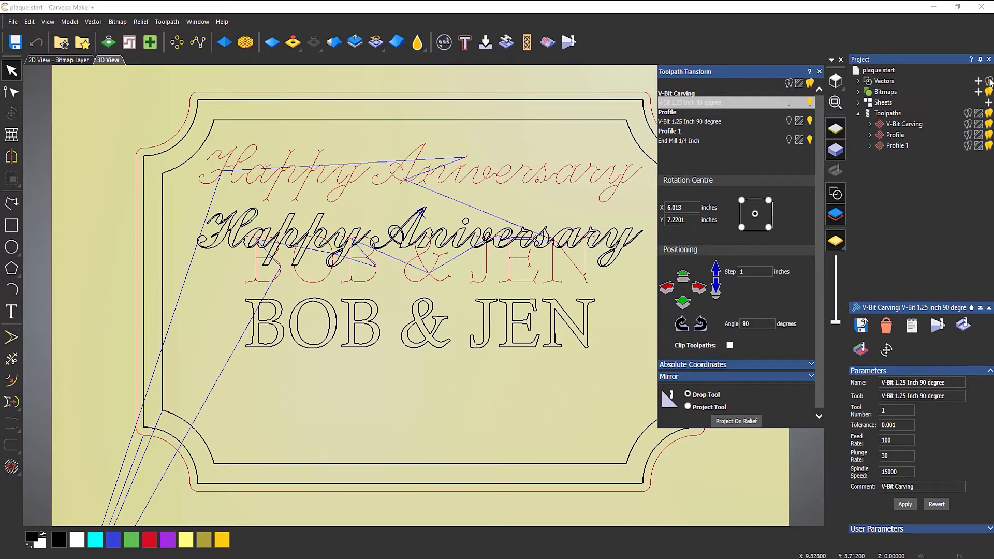
{"action": "left_click", "coordinate": [989, 81]}
- Move the V-Bit Carving toolpath back down by 1 inch
{"action": "left_click", "coordinate": [748, 271]}
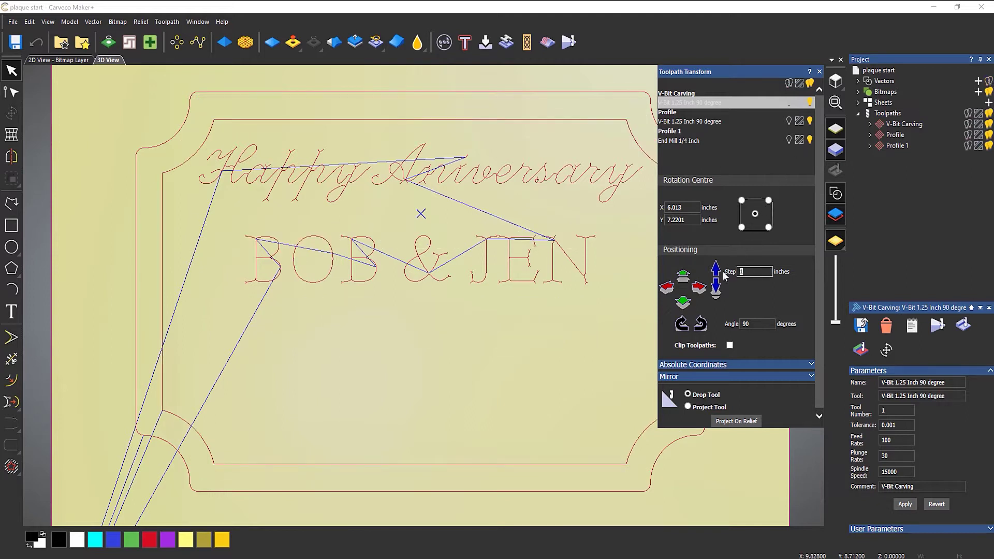
{"action": "left_click", "coordinate": [683, 304]}
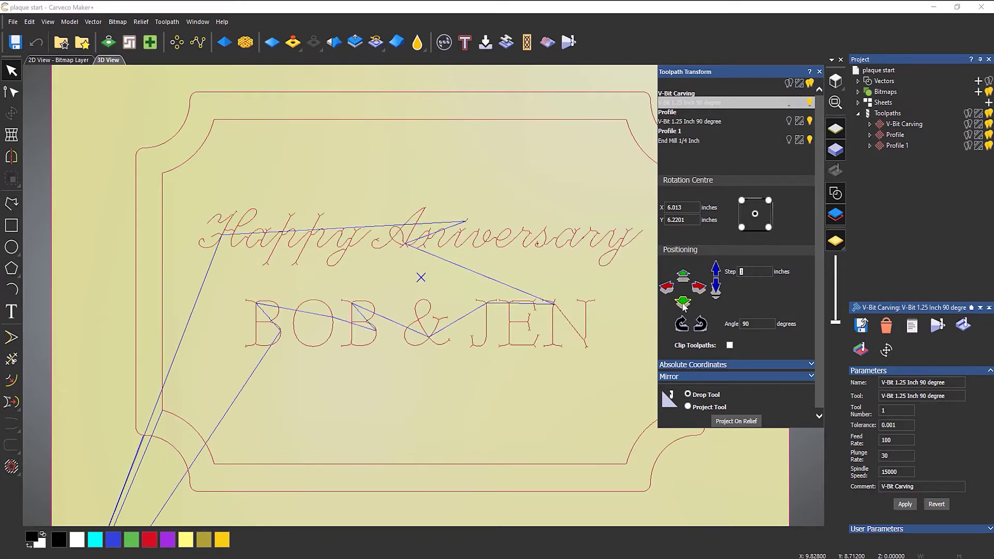
- Rotate the V-Bit Carving toolpath counterclockwise in 90-degree increments through a full turn
{"action": "left_click", "coordinate": [699, 324]}
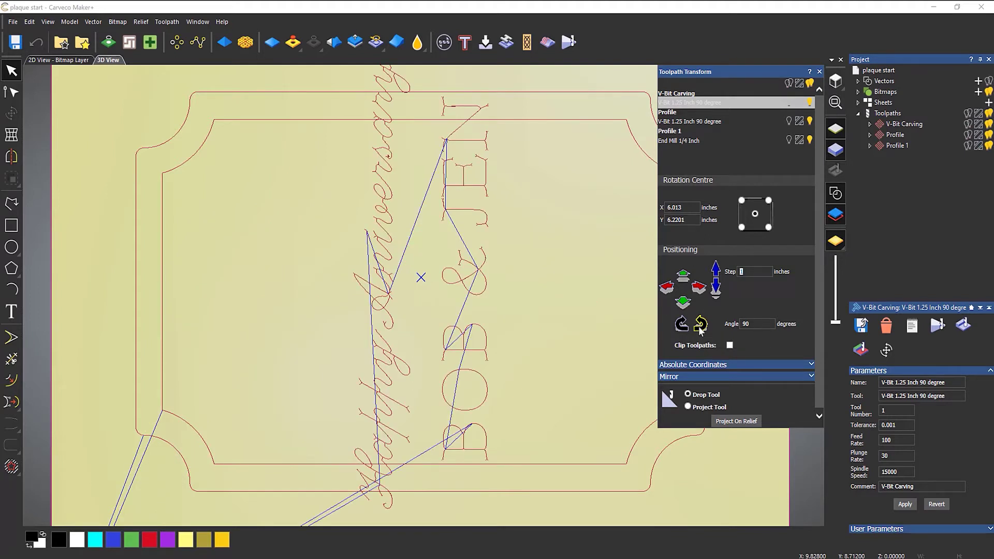
{"action": "left_click", "coordinate": [700, 325]}
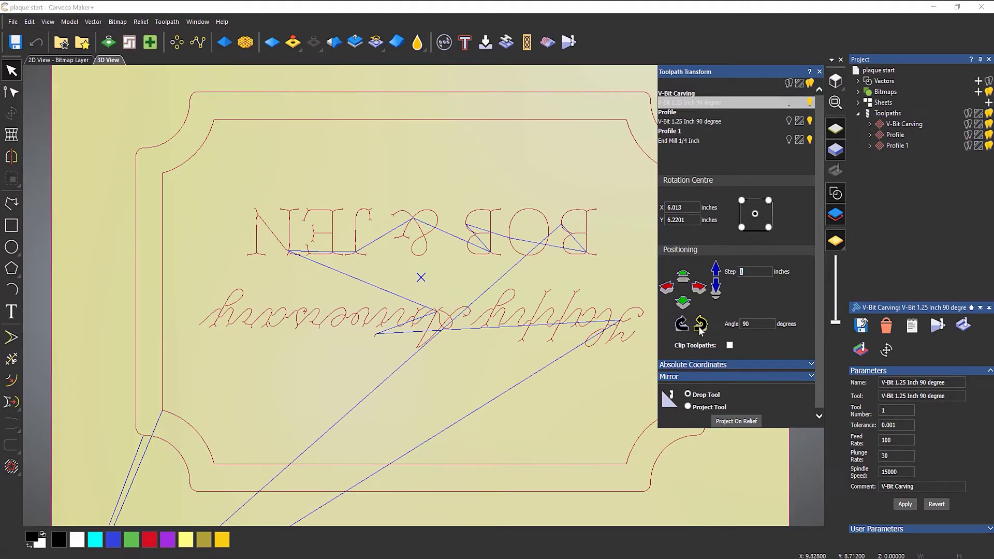
{"action": "left_click", "coordinate": [700, 325]}
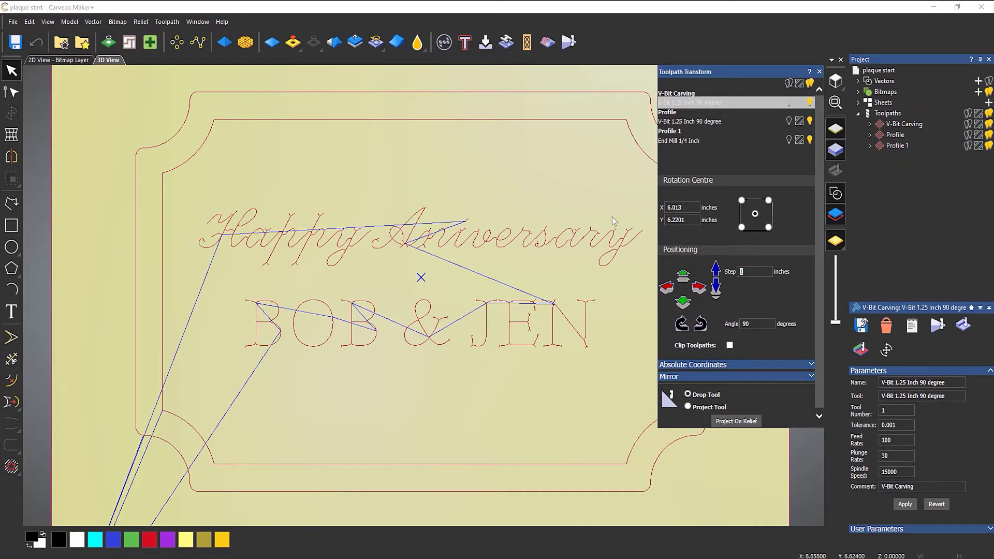
- Move the Profile toolpath of the inner border 2 inches to the left and rotate it 90 degrees counterclockwise
{"action": "left_click", "coordinate": [680, 121]}
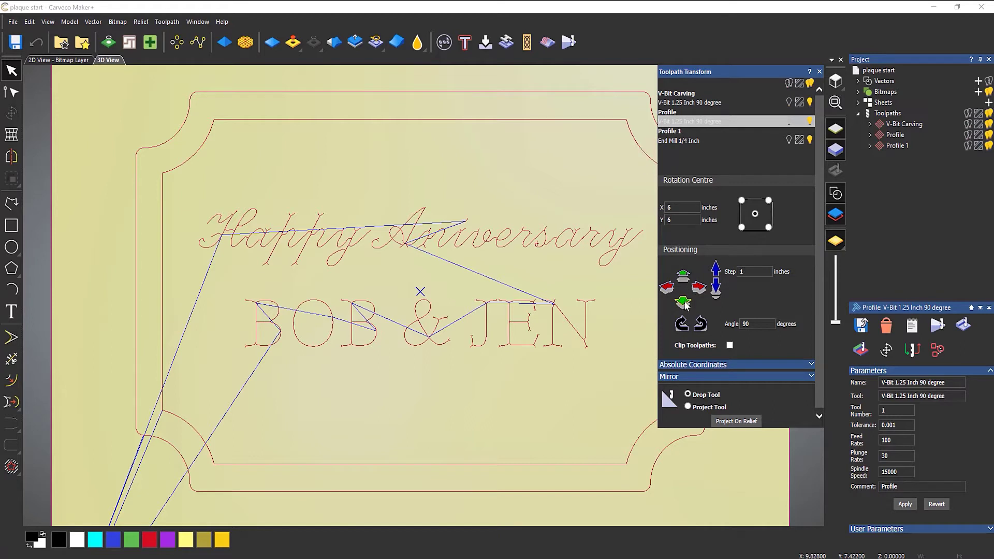
{"action": "left_click", "coordinate": [668, 288]}
{"action": "left_click", "coordinate": [668, 288]}
{"action": "left_click", "coordinate": [700, 323]}
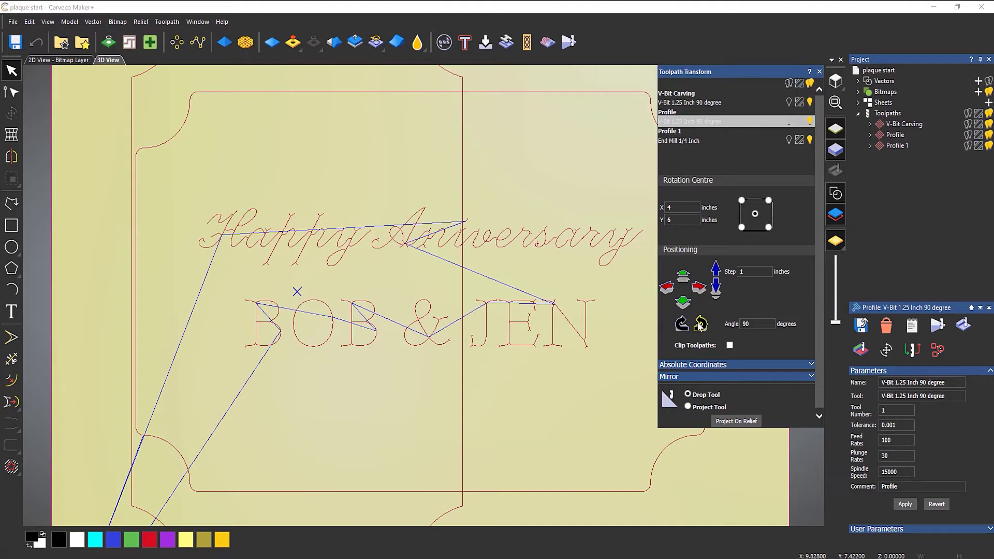
- Examine the Mirror options in Toolpath Transform and close the dialog
{"action": "left_click", "coordinate": [707, 376]}
{"action": "scroll", "coordinate": [709, 368], "scroll_direction": "down", "scroll_amount": 1}
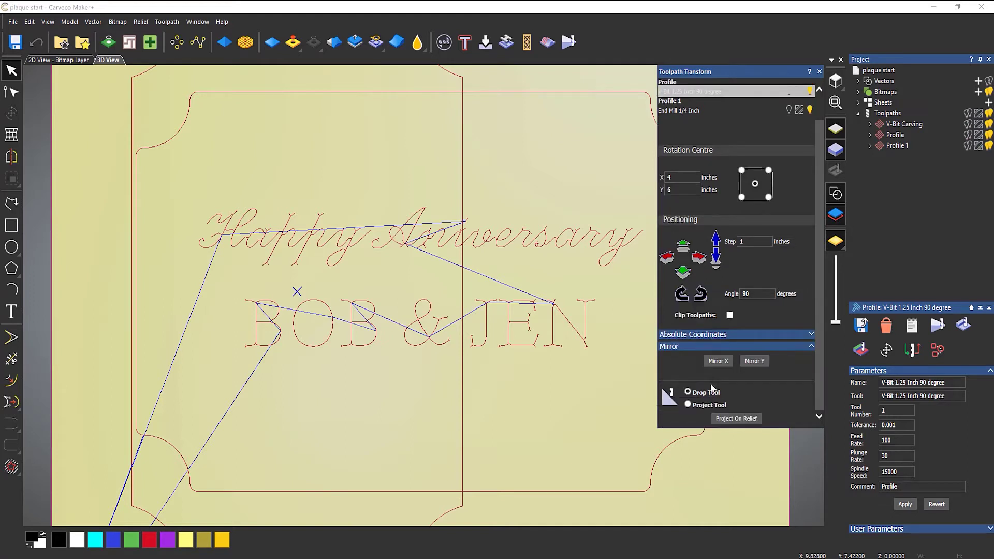
{"action": "left_click", "coordinate": [703, 345]}
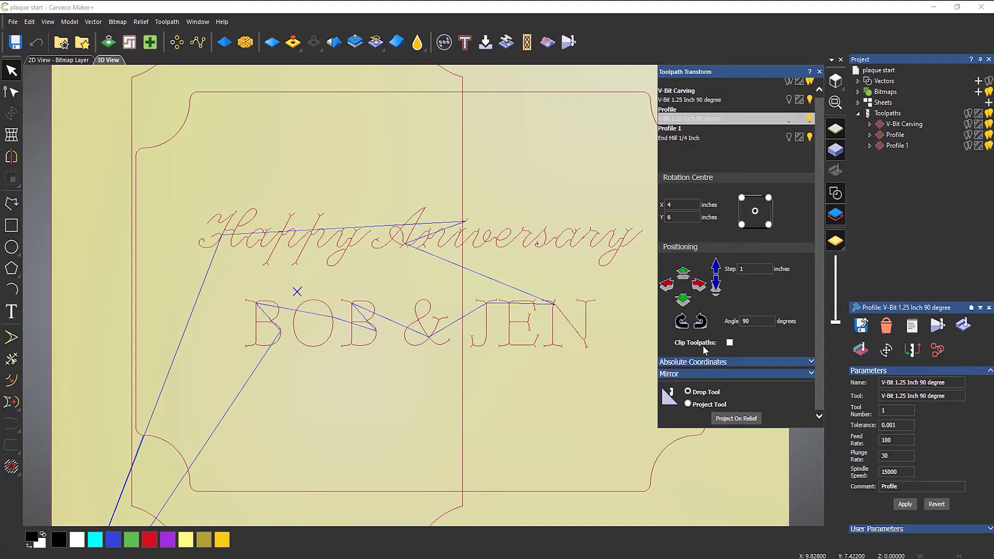
{"action": "left_click", "coordinate": [818, 71]}
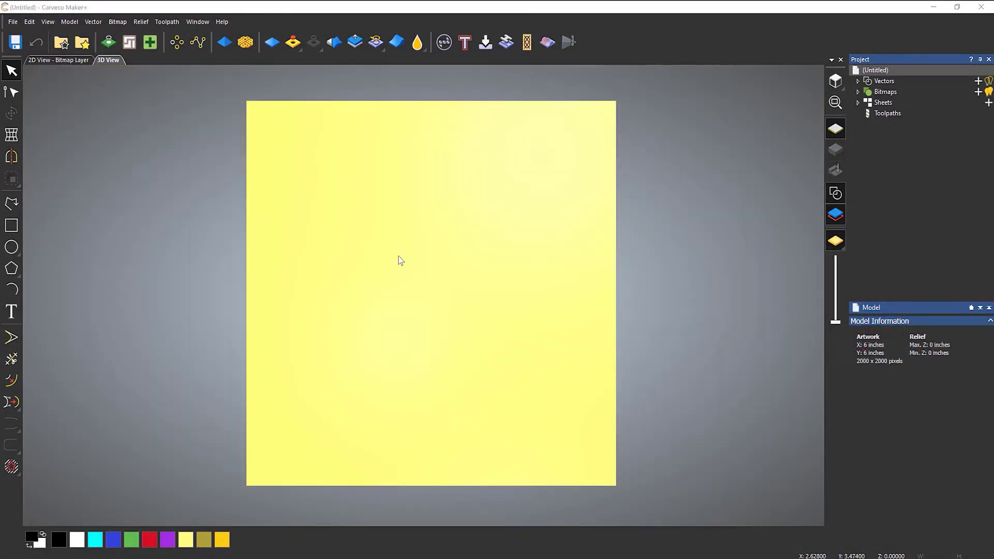
- Draw a circle about 3.88 inches in diameter centred on the empty 6 by 6 inch artwork
{"action": "left_click", "coordinate": [11, 247]}
{"action": "scroll", "coordinate": [346, 313], "scroll_direction": "up", "scroll_amount": 1}
{"action": "scroll", "coordinate": [438, 290], "scroll_direction": "down", "scroll_amount": 1}
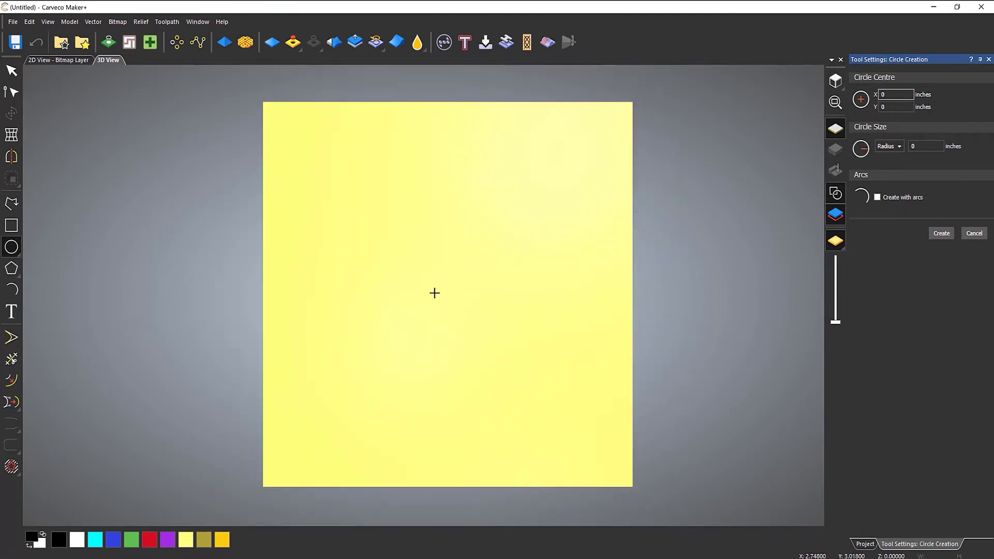
{"action": "left_click", "coordinate": [447, 294]}
{"action": "left_click", "coordinate": [571, 311]}
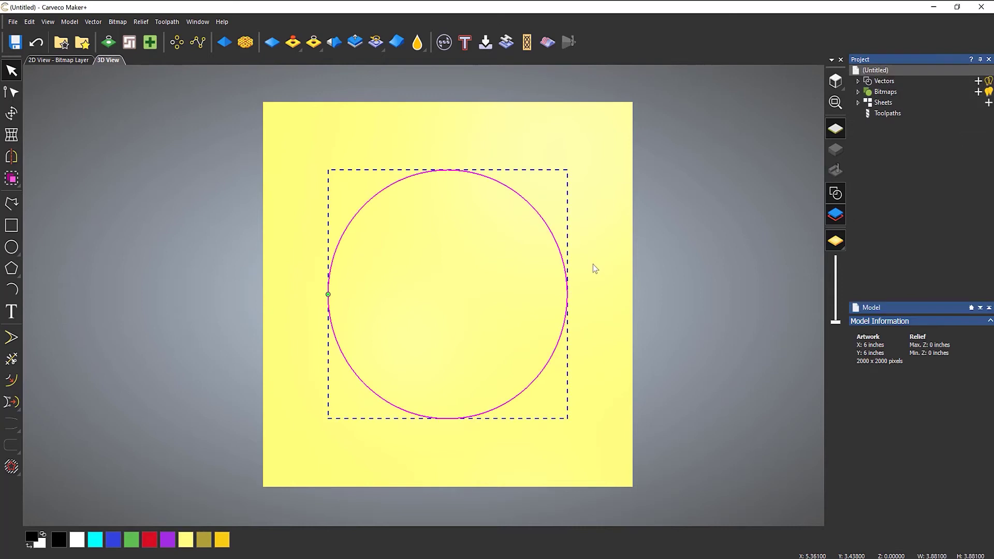
- Draw a horizontal rectangle about 5.36 by 1.16 inches across the middle of the circle
{"action": "left_click", "coordinate": [11, 225]}
{"action": "left_click_drag", "start_coordinate": [280, 258], "coordinate": [611, 334]}
{"action": "key", "text": "Escape"}
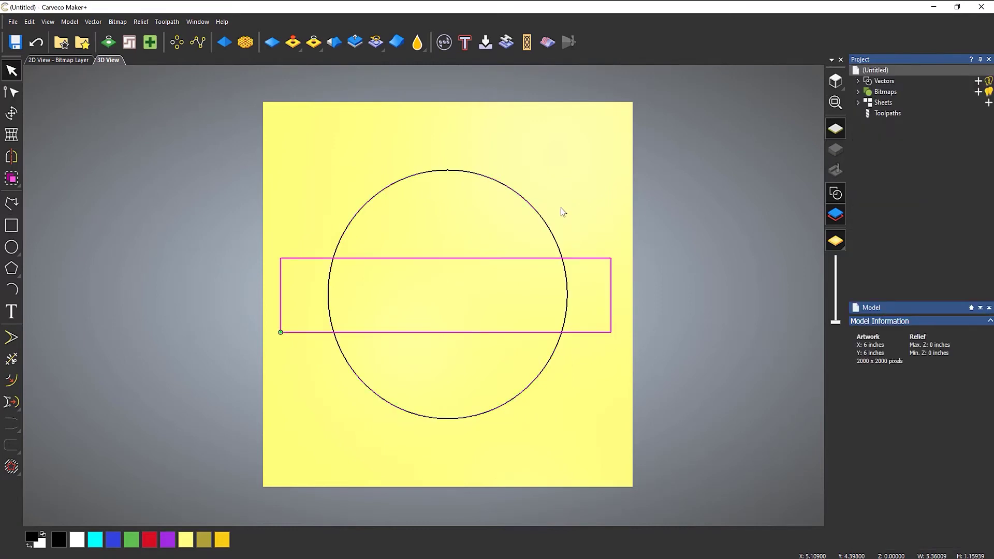
- Create a domed relief from the circle with the Shape Editor, using a Round profile and a 0.2 inch start height
{"action": "left_click", "coordinate": [534, 214]}
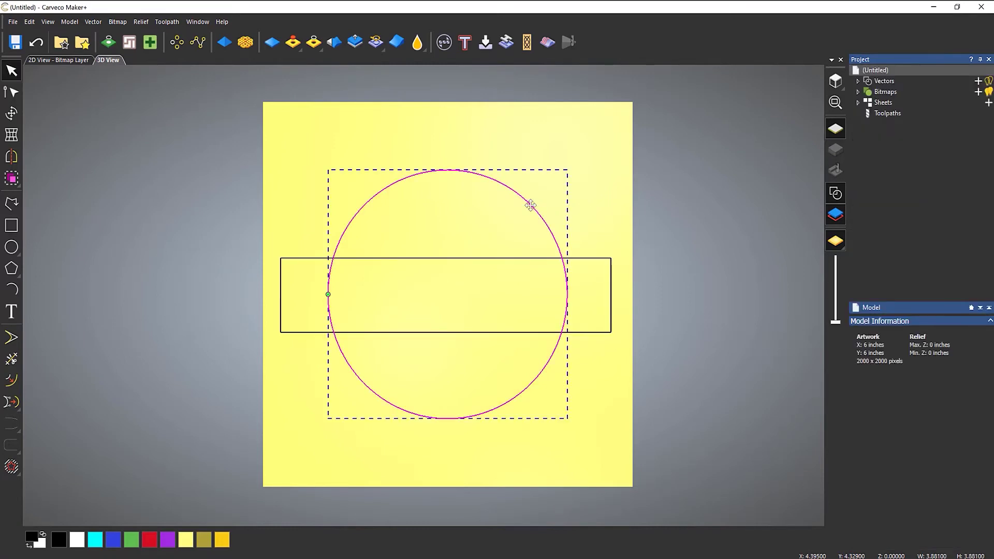
{"action": "left_click", "coordinate": [224, 45]}
{"action": "left_click_drag", "start_coordinate": [543, 355], "coordinate": [554, 174]}
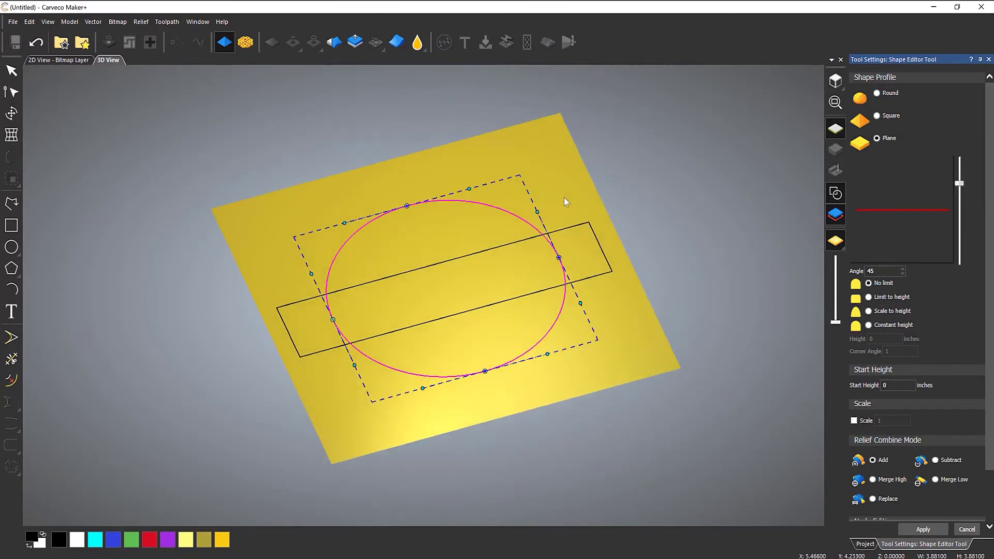
{"action": "left_click", "coordinate": [876, 93]}
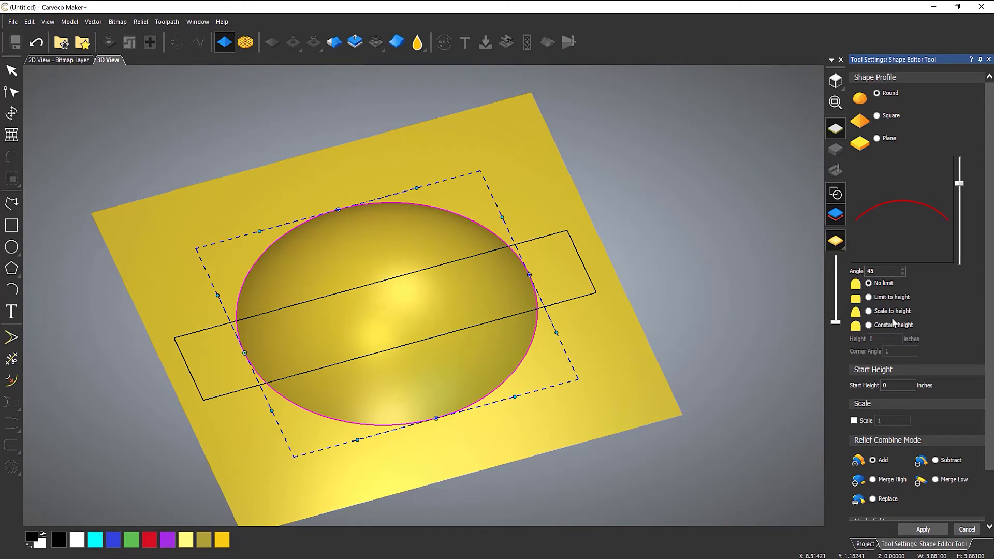
{"action": "left_click", "coordinate": [890, 384]}
{"action": "type", "text": ".2"}
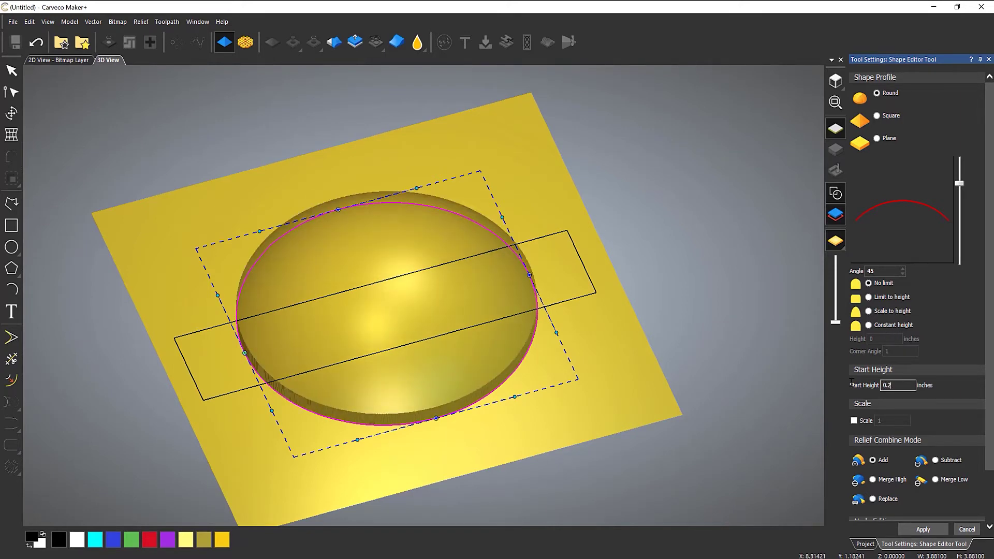
{"action": "left_click", "coordinate": [924, 530]}
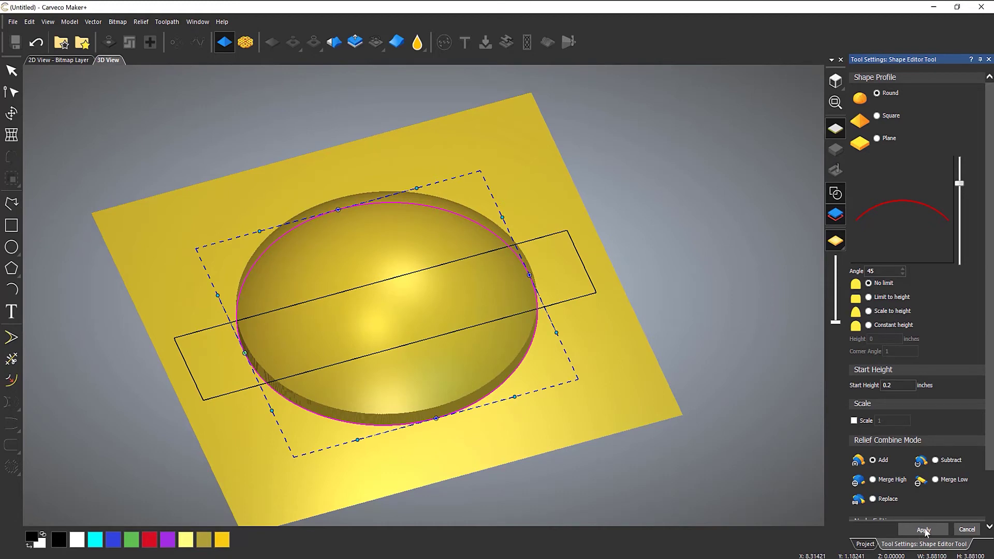
- Merge the crossing rectangle into the relief using a Plane profile, a 0.25 inch start height and the Merge High combine mode
{"action": "left_click", "coordinate": [577, 304]}
{"action": "left_click", "coordinate": [577, 299]}
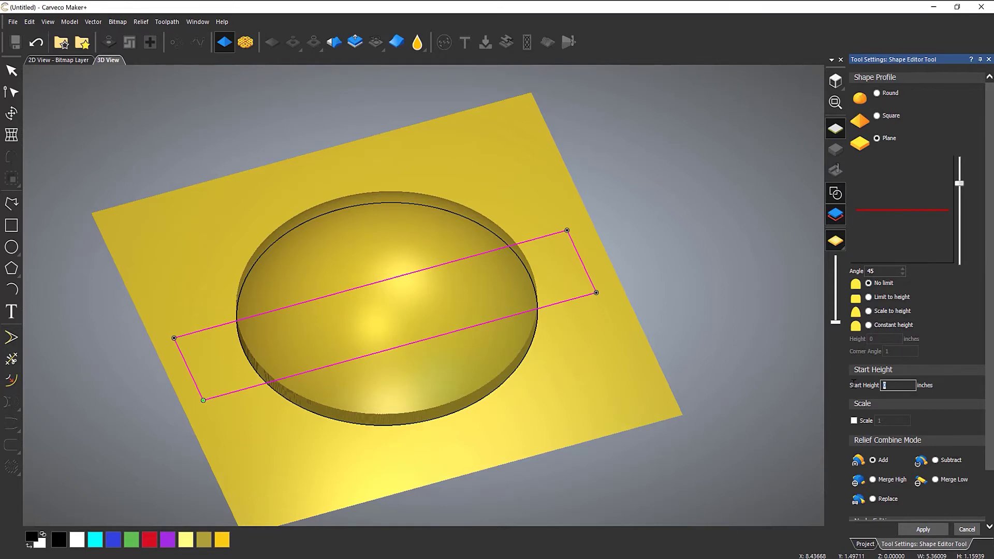
{"action": "type", "text": ".25"}
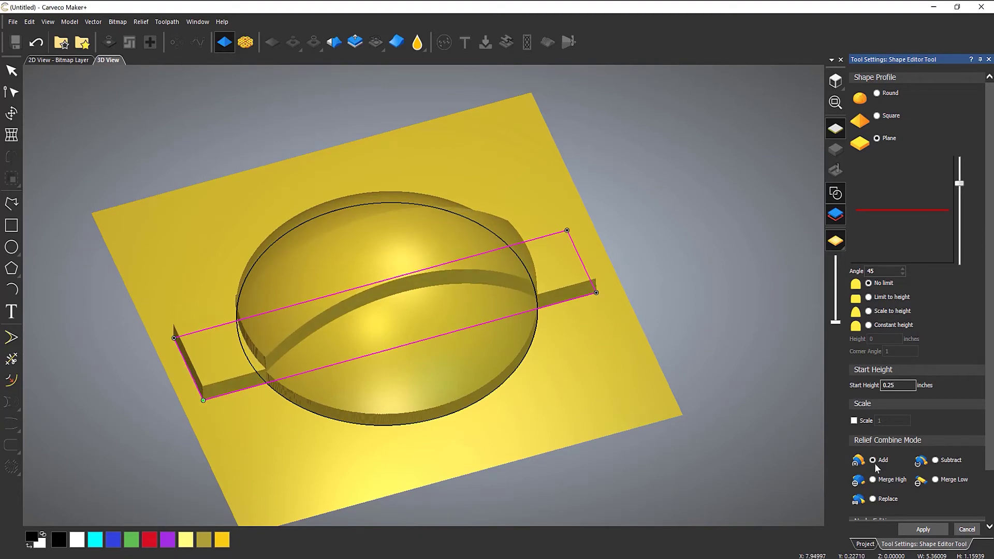
{"action": "left_click_drag", "start_coordinate": [459, 247], "coordinate": [623, 320]}
{"action": "scroll", "coordinate": [623, 320], "scroll_direction": "up", "scroll_amount": 2}
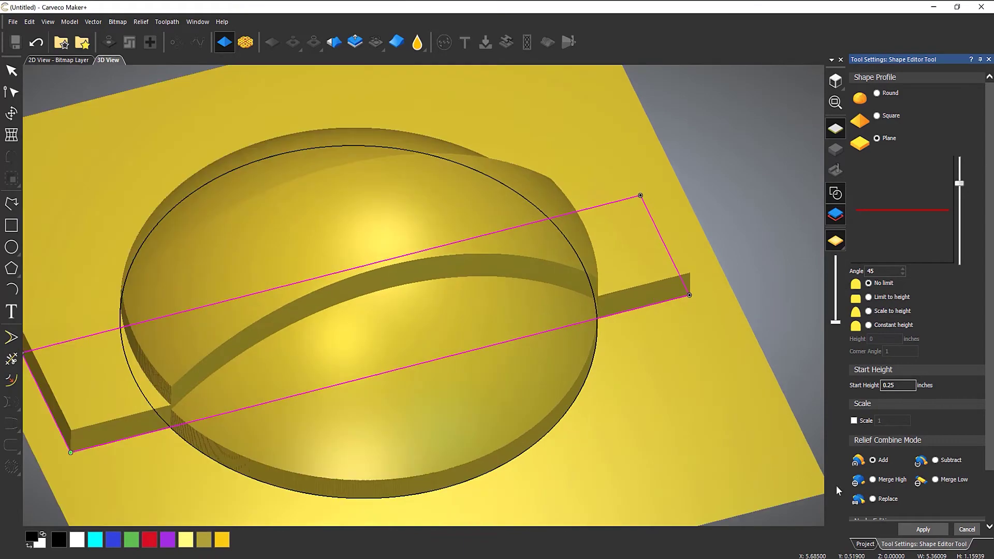
{"action": "left_click", "coordinate": [873, 479]}
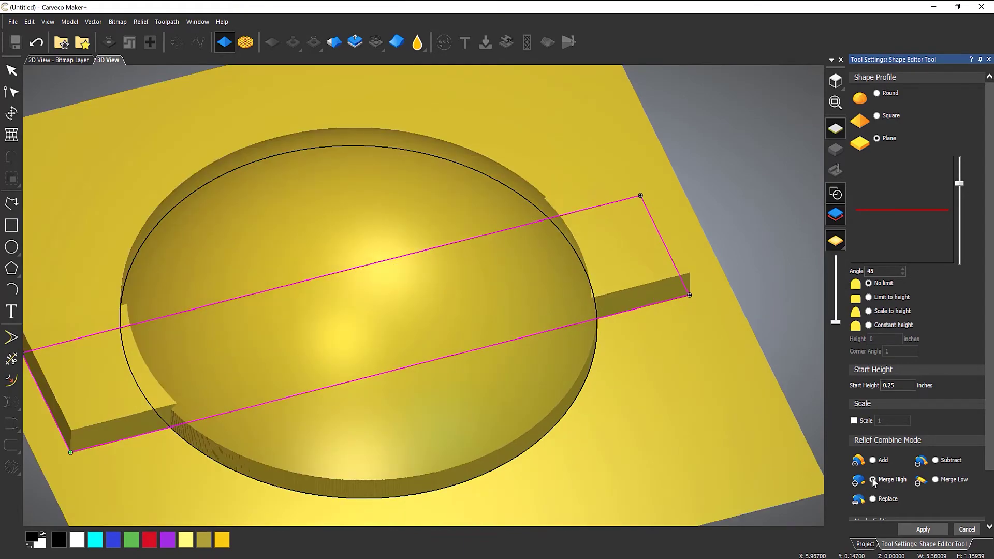
{"action": "left_click_drag", "start_coordinate": [441, 295], "coordinate": [420, 323]}
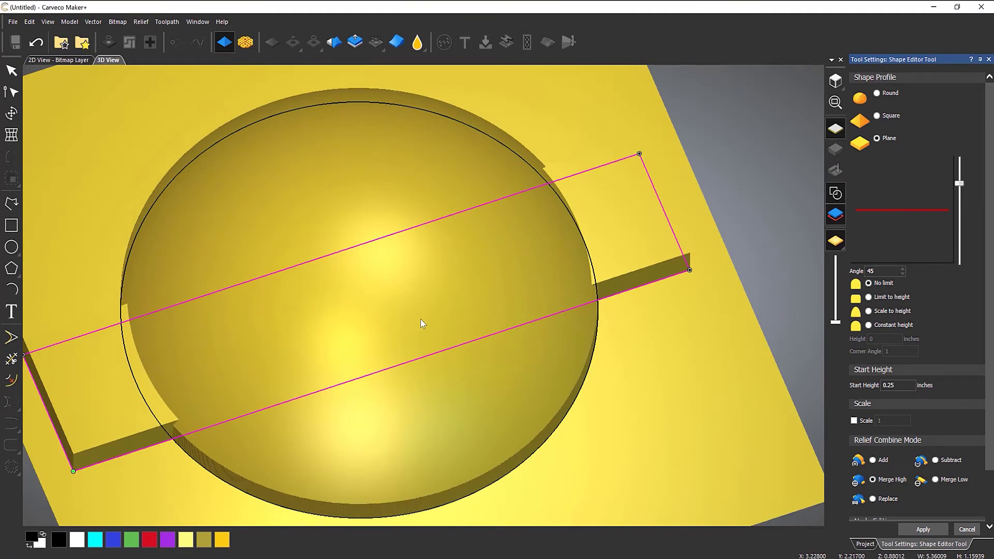
{"action": "left_click", "coordinate": [923, 530]}
{"action": "left_click", "coordinate": [966, 529]}
- Examine the merged dome and side tabs from above and at an angle with all vectors deselected
{"action": "scroll", "coordinate": [535, 330], "scroll_direction": "down", "scroll_amount": 3}
{"action": "left_click_drag", "start_coordinate": [529, 331], "coordinate": [525, 255]}
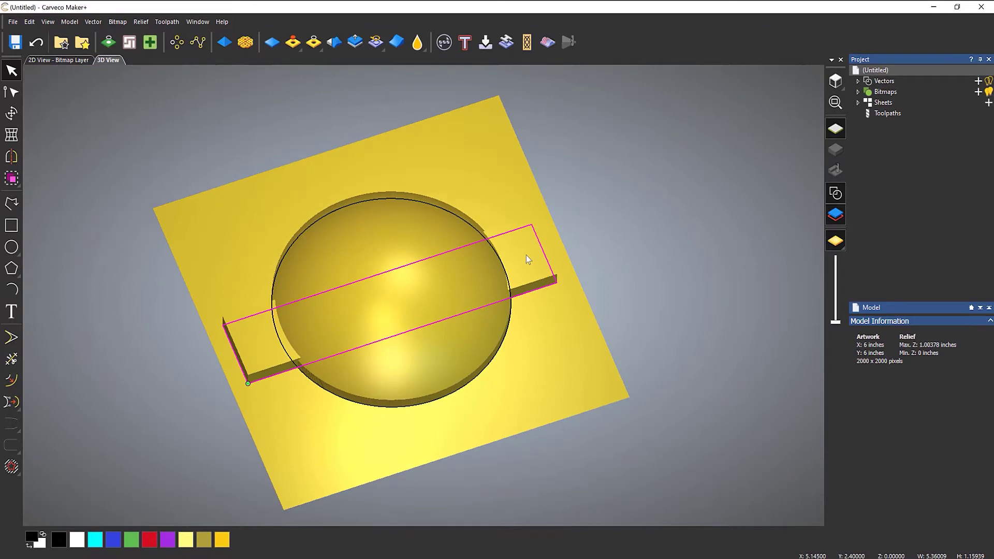
{"action": "left_click", "coordinate": [470, 277]}
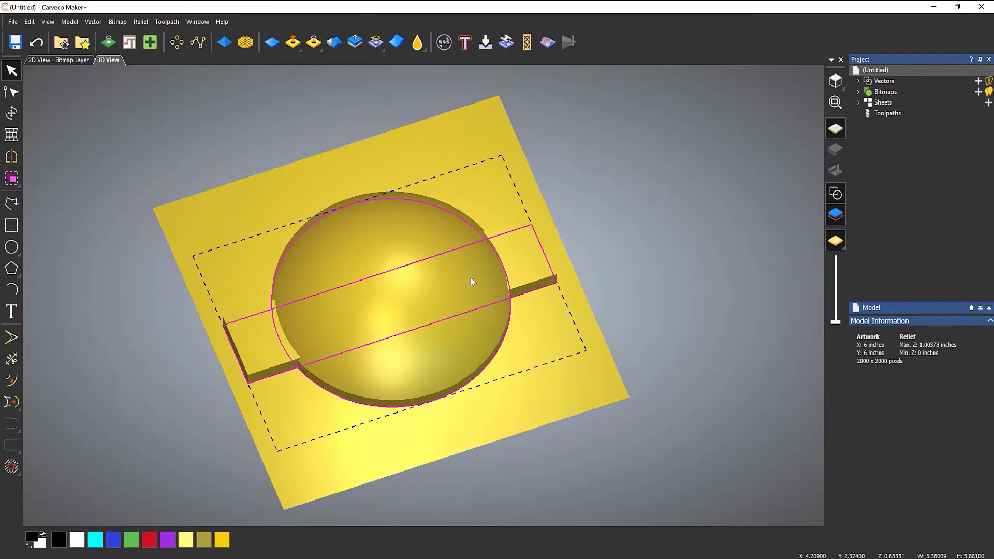
{"action": "key", "text": "Escape"}
{"action": "scroll", "coordinate": [471, 277], "scroll_direction": "down", "scroll_amount": 2}
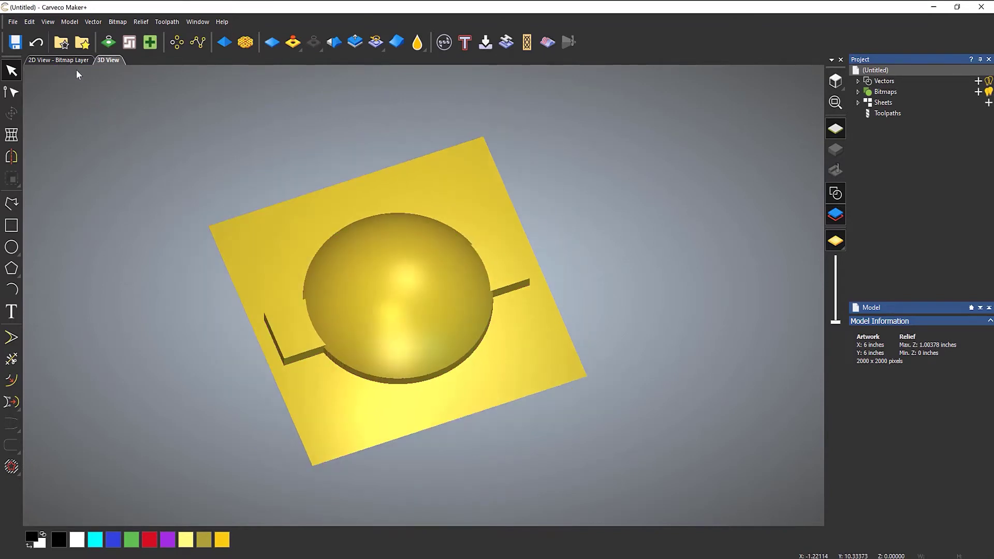
{"action": "left_click", "coordinate": [831, 80]}
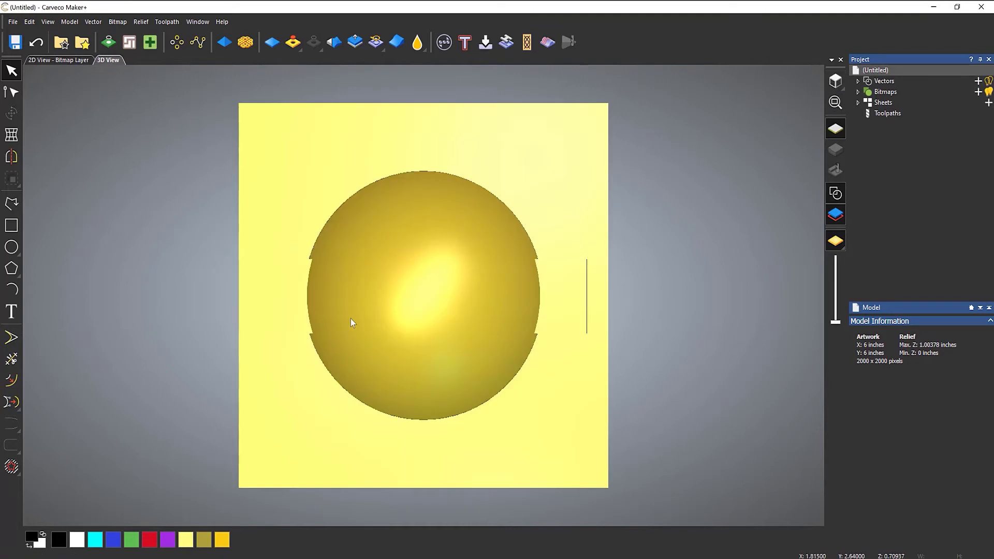
{"action": "scroll", "coordinate": [350, 318], "scroll_direction": "up", "scroll_amount": 2}
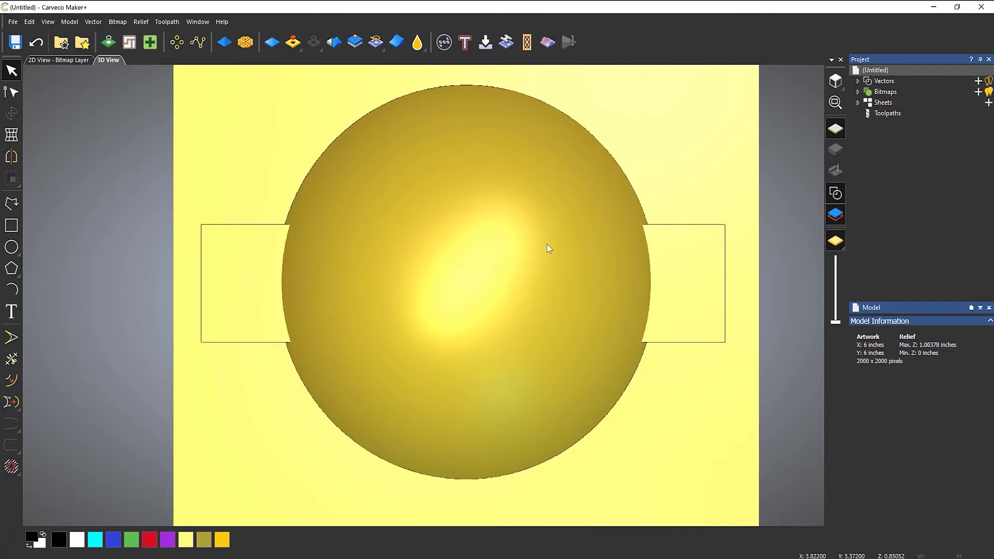
{"action": "left_click_drag", "start_coordinate": [584, 290], "coordinate": [665, 160]}
- Start a Machine Relief toolpath for the whole relief with the Ball Nose 1/4 Inch as finishing tool
{"action": "left_click", "coordinate": [888, 113]}
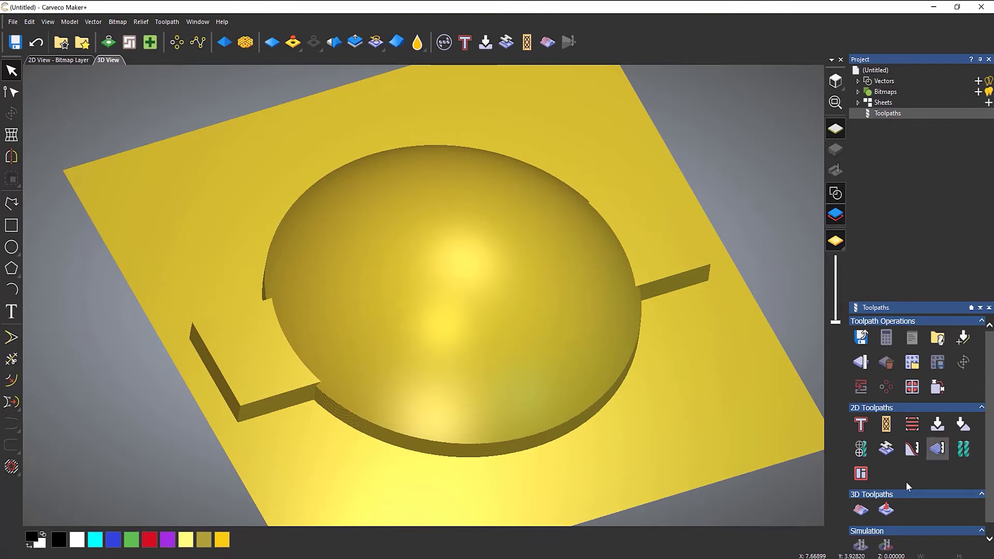
{"action": "left_click", "coordinate": [850, 511]}
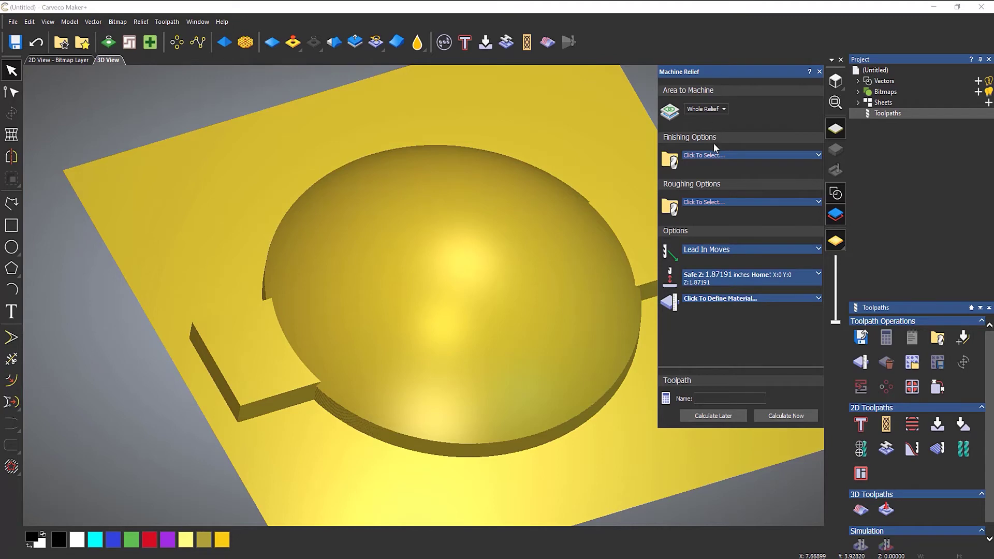
{"action": "left_click", "coordinate": [714, 156]}
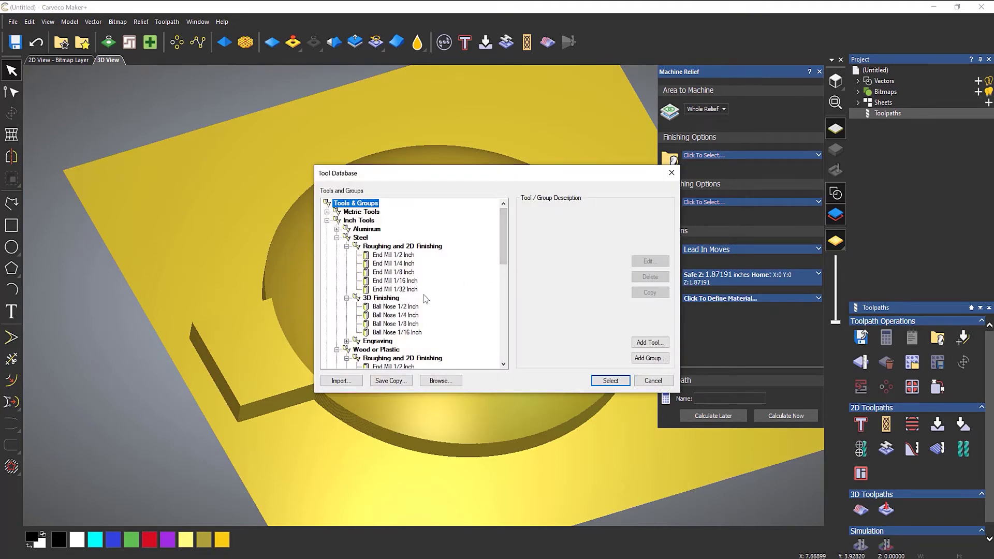
{"action": "left_click", "coordinate": [404, 306]}
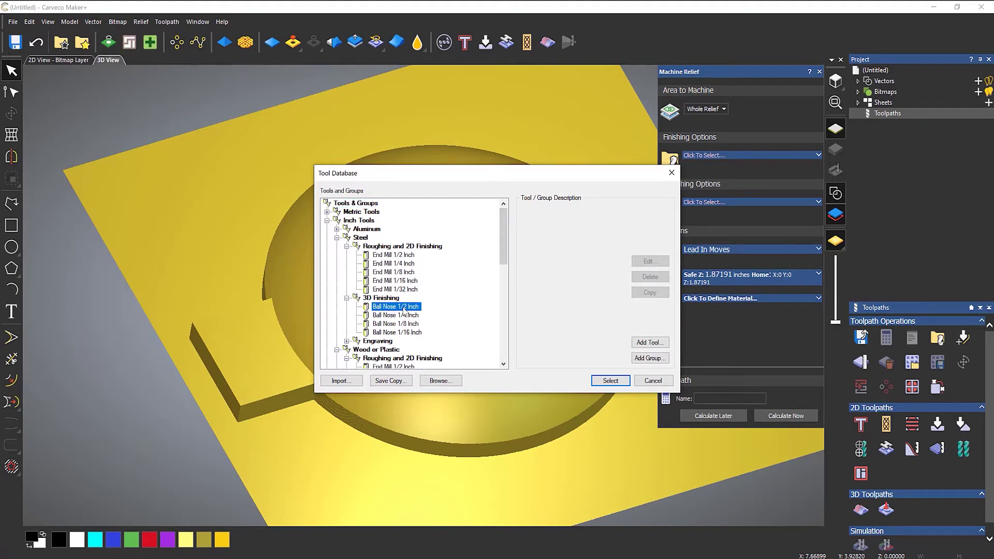
{"action": "left_click", "coordinate": [405, 315]}
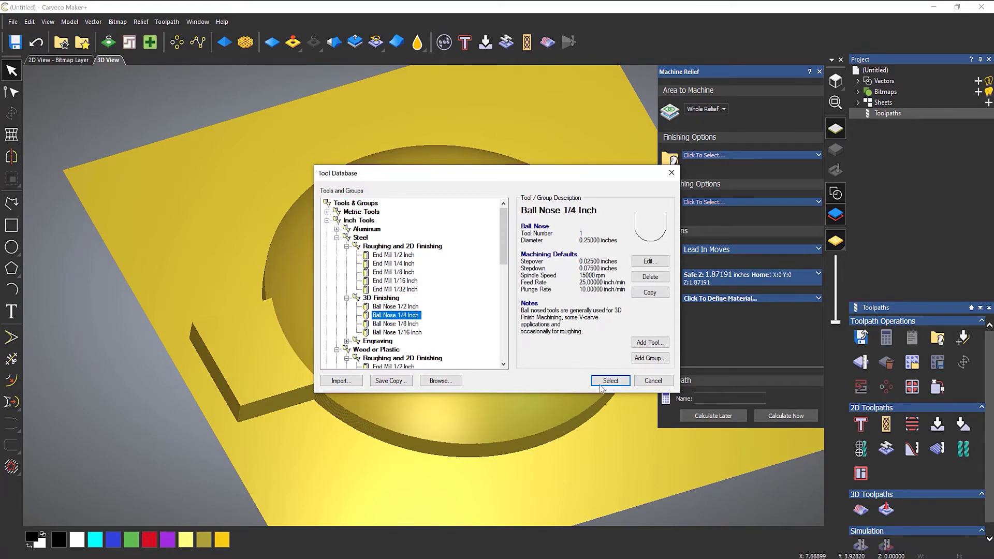
{"action": "left_click", "coordinate": [601, 385]}
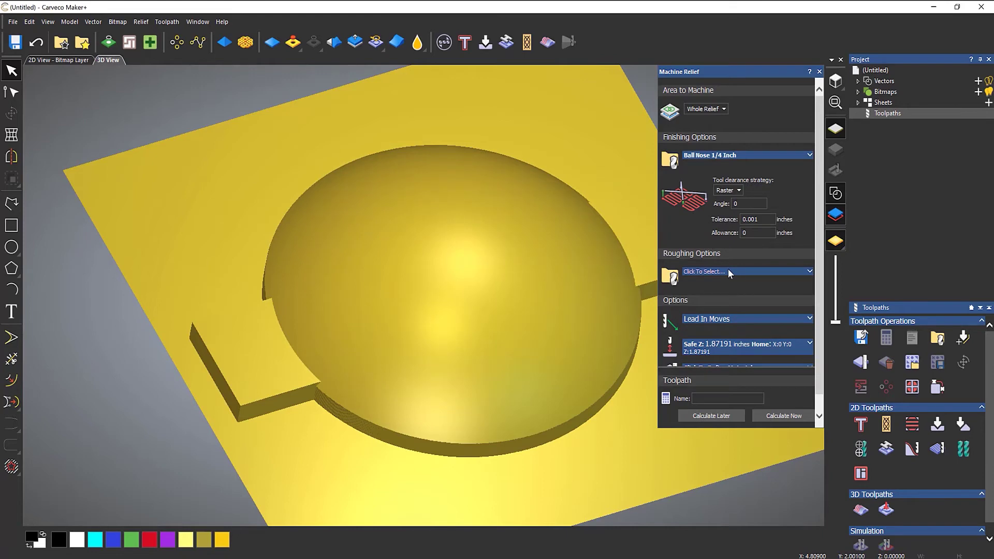
- Choose the steel End Mill 1/2 Inch as the roughing tool for the relief toolpath
{"action": "left_click", "coordinate": [728, 271]}
{"action": "left_click", "coordinate": [395, 255]}
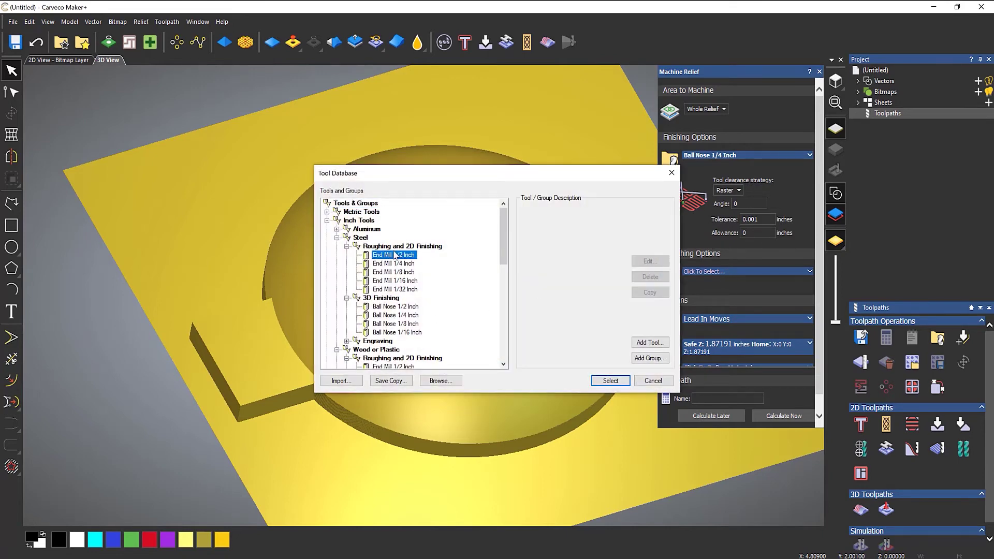
{"action": "left_click", "coordinate": [613, 386]}
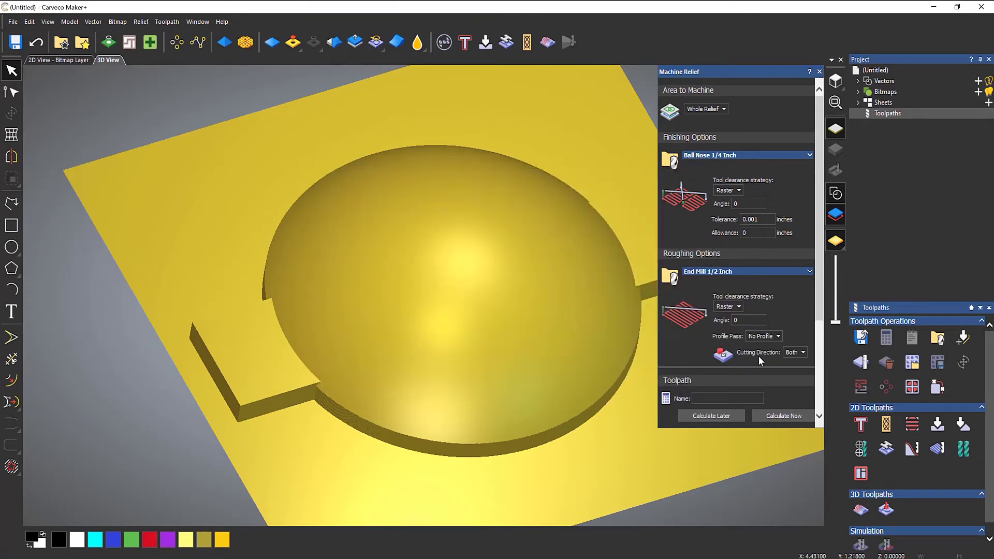
- Define a material thickness of 1.25 inches, calculate the Machine Relief toolpath and close its settings
{"action": "scroll", "coordinate": [758, 356], "scroll_direction": "down", "scroll_amount": 3}
{"action": "left_click", "coordinate": [750, 354]}
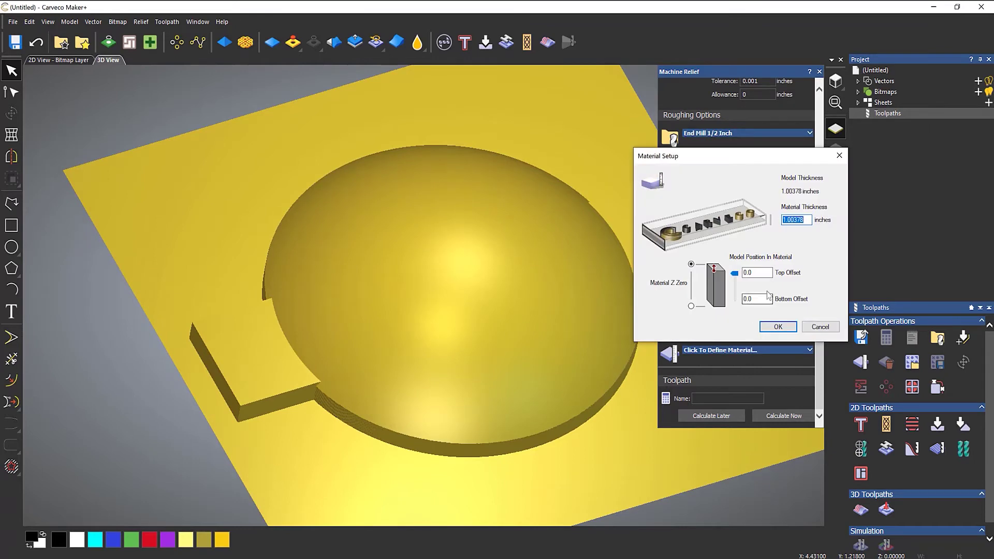
{"action": "left_click", "coordinate": [806, 221]}
{"action": "key", "text": "shift+Home"}
{"action": "type", "text": "1.25"}
{"action": "left_click", "coordinate": [779, 327]}
{"action": "left_click", "coordinate": [778, 416]}
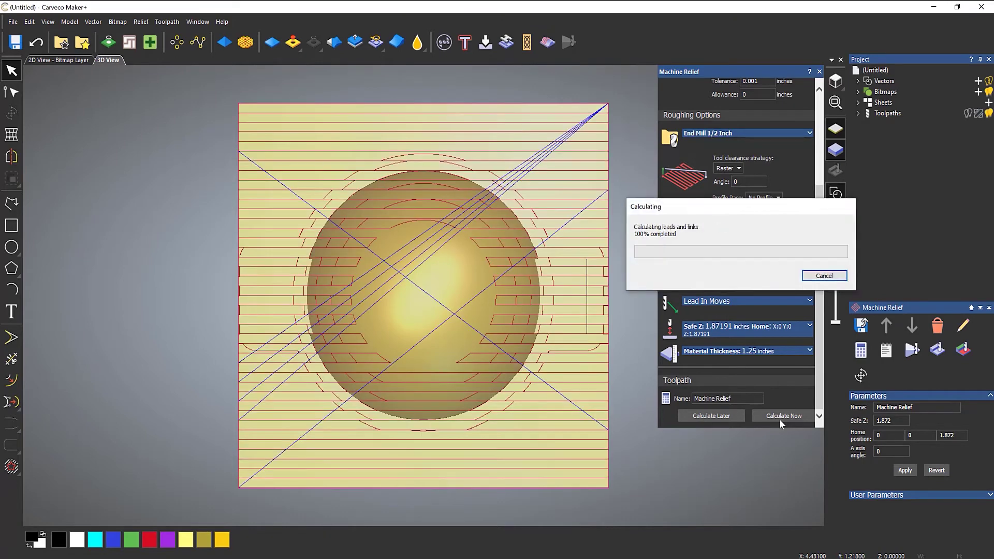
{"action": "mouse_move", "coordinate": [414, 399]}
{"action": "left_mouse_down"}
{"action": "mouse_move", "coordinate": [593, 233]}
{"action": "mouse_move", "coordinate": [527, 238]}
{"action": "left_mouse_up"}
{"action": "scroll", "coordinate": [504, 423], "scroll_direction": "up", "scroll_amount": 2}
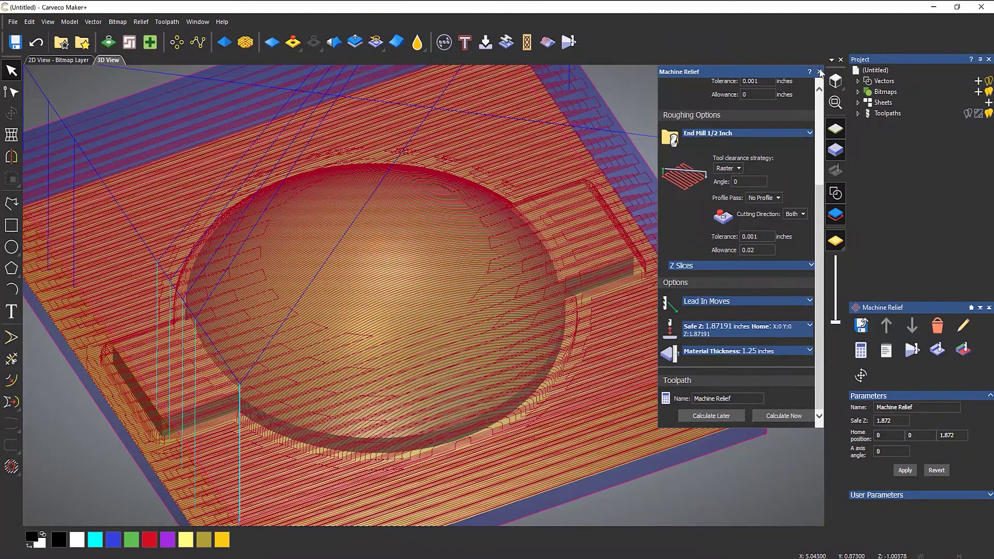
{"action": "left_click", "coordinate": [819, 72]}
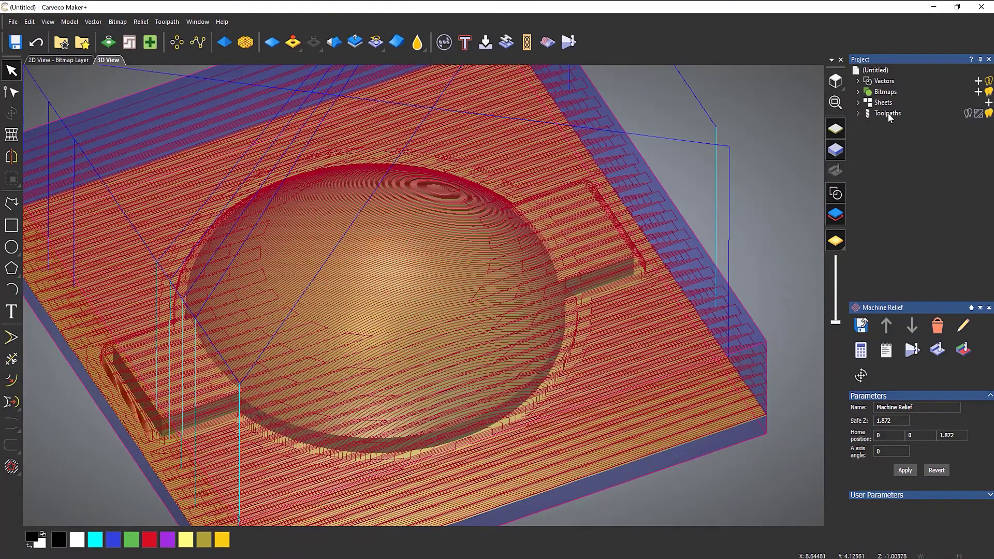
- Simulate the toolpaths on the whole model at Standard resolution and inspect the machined dome and tab edges
{"action": "right_click", "coordinate": [887, 112]}
{"action": "left_click", "coordinate": [906, 264]}
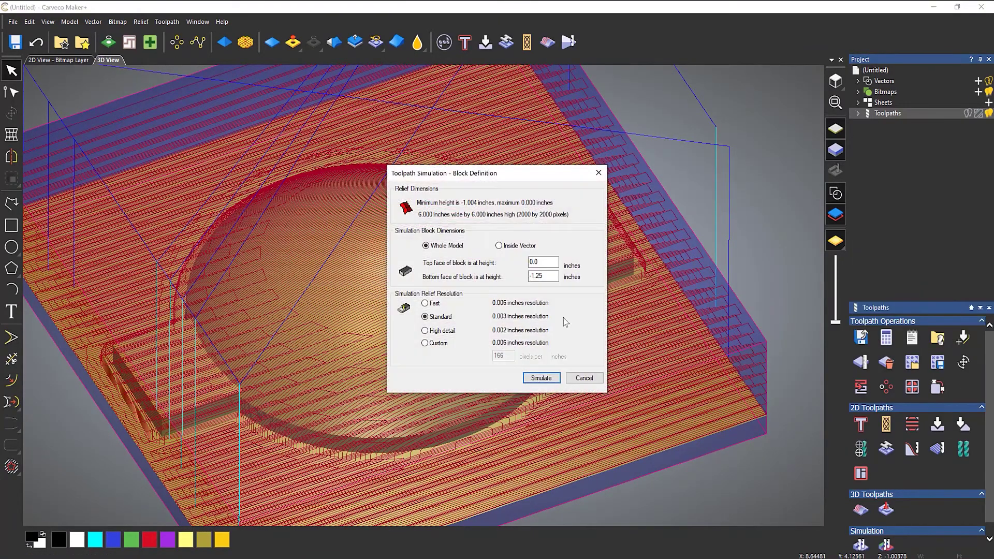
{"action": "left_click", "coordinate": [540, 378]}
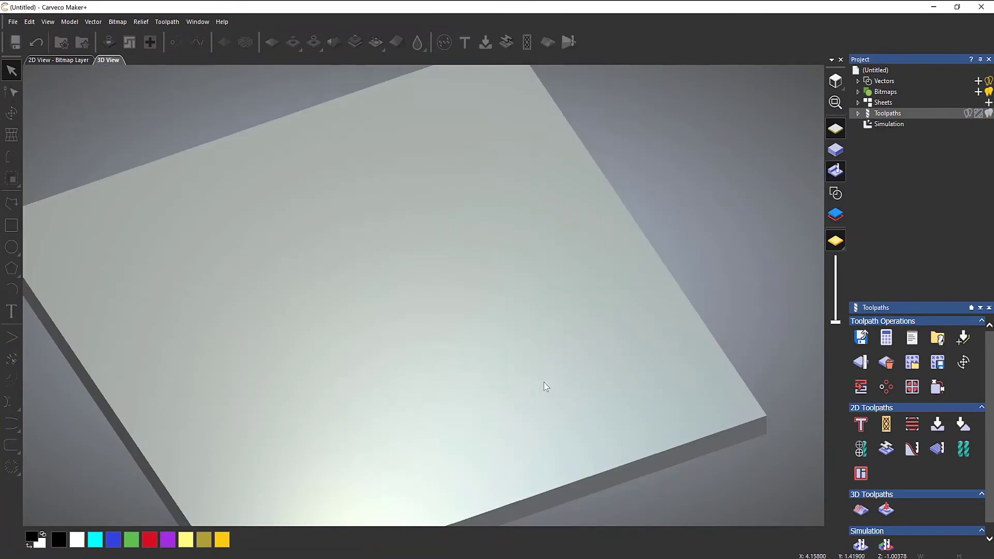
{"action": "left_click_drag", "start_coordinate": [444, 306], "coordinate": [671, 247]}
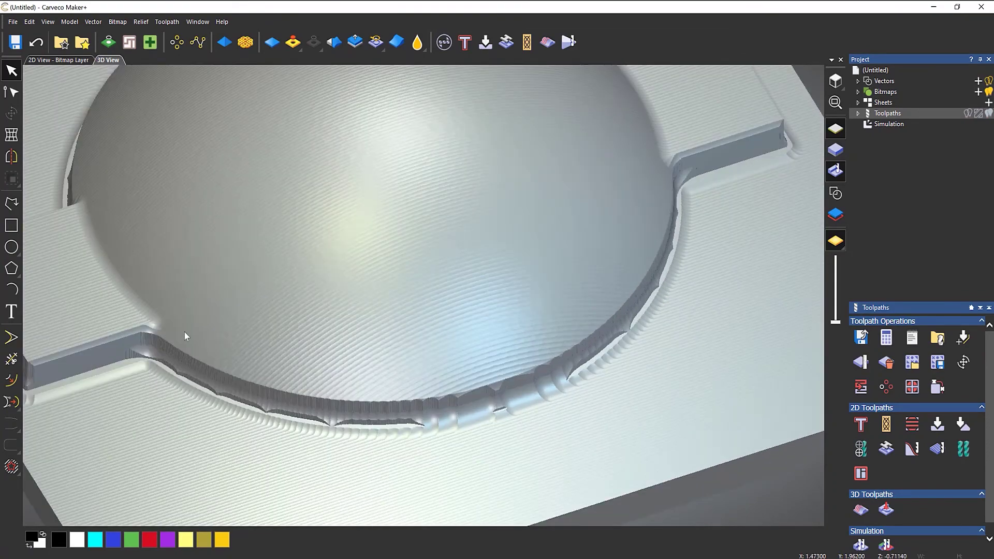
{"action": "scroll", "coordinate": [526, 236], "scroll_direction": "down", "scroll_amount": 5}
{"action": "left_click_drag", "start_coordinate": [526, 236], "coordinate": [493, 268]}
{"action": "scroll", "coordinate": [492, 268], "scroll_direction": "up", "scroll_amount": 3}
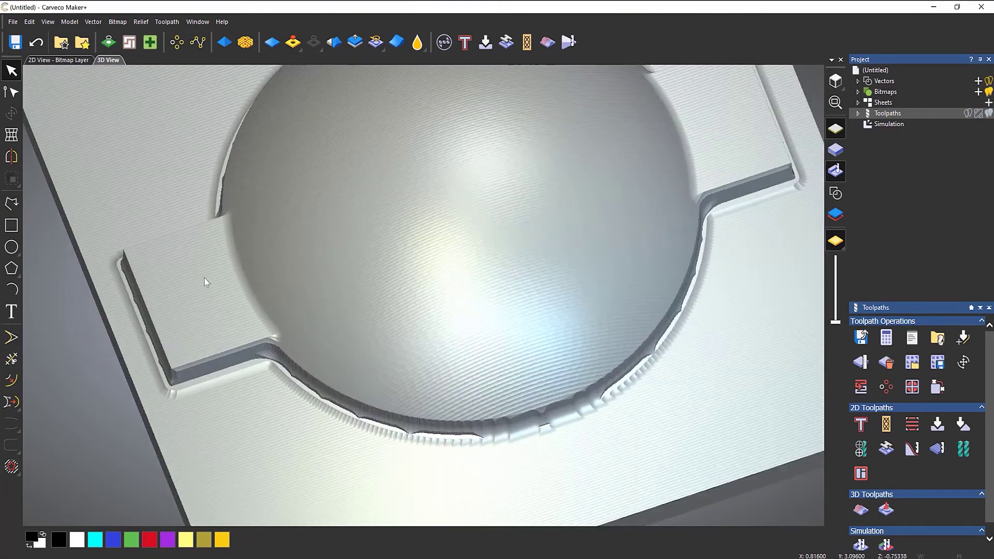
{"action": "scroll", "coordinate": [321, 272], "scroll_direction": "up", "scroll_amount": 2}
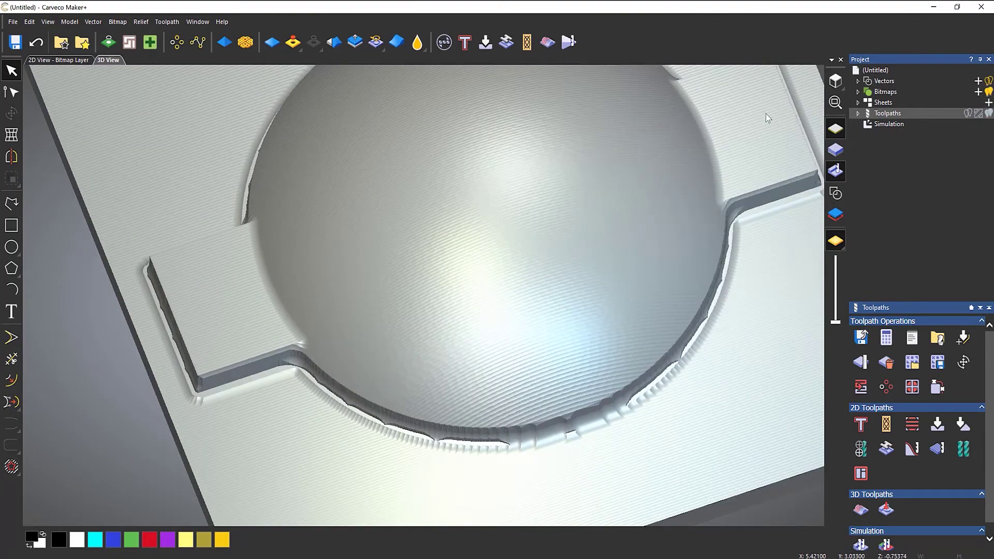
{"action": "left_click_drag", "start_coordinate": [627, 170], "coordinate": [537, 288]}
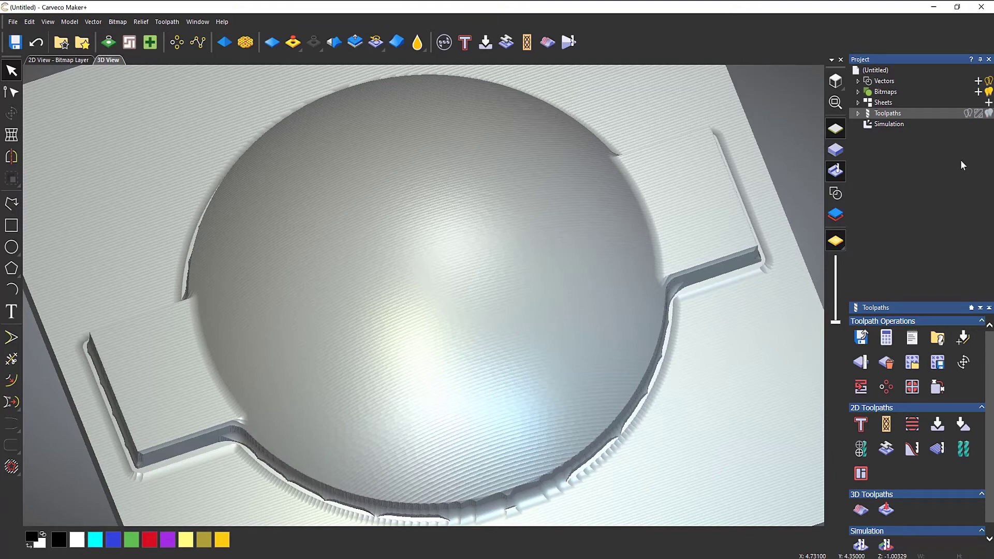
- Delete the toolpath simulation from the project
{"action": "right_click", "coordinate": [886, 124]}
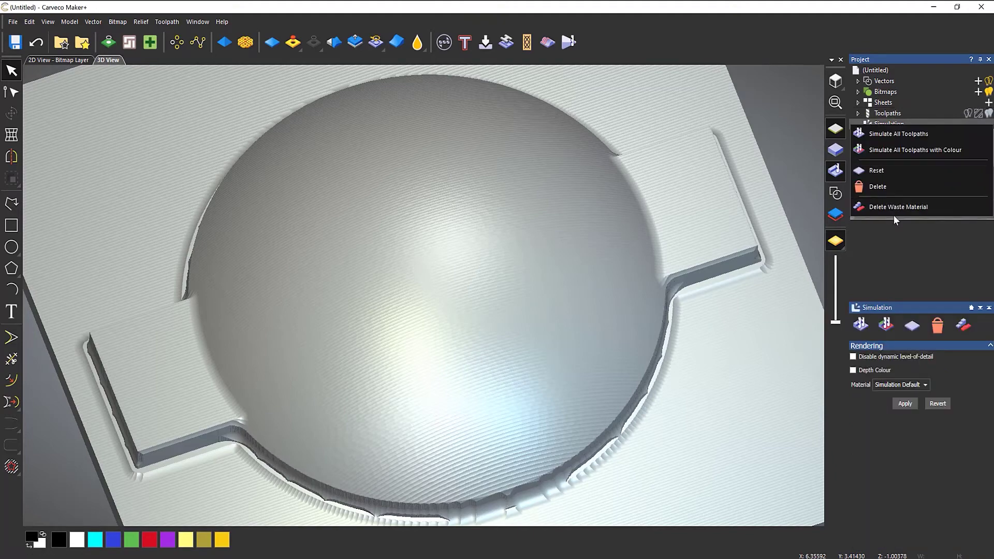
{"action": "left_click", "coordinate": [894, 187]}
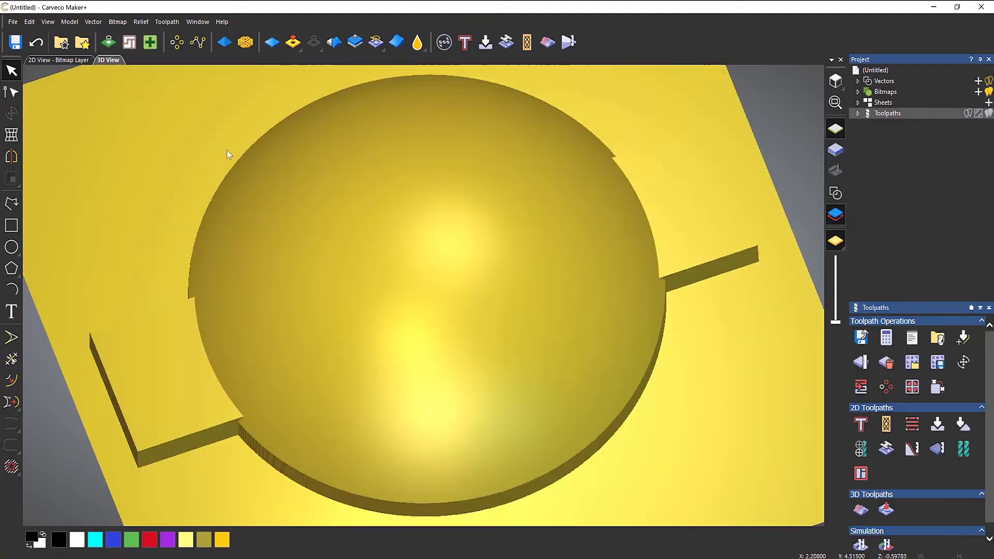
- Create the vector text PROJECT across the dome in the Engraver font at a size of 0.85 inches
{"action": "left_click", "coordinate": [835, 80]}
{"action": "scroll", "coordinate": [355, 278], "scroll_direction": "up", "scroll_amount": 3}
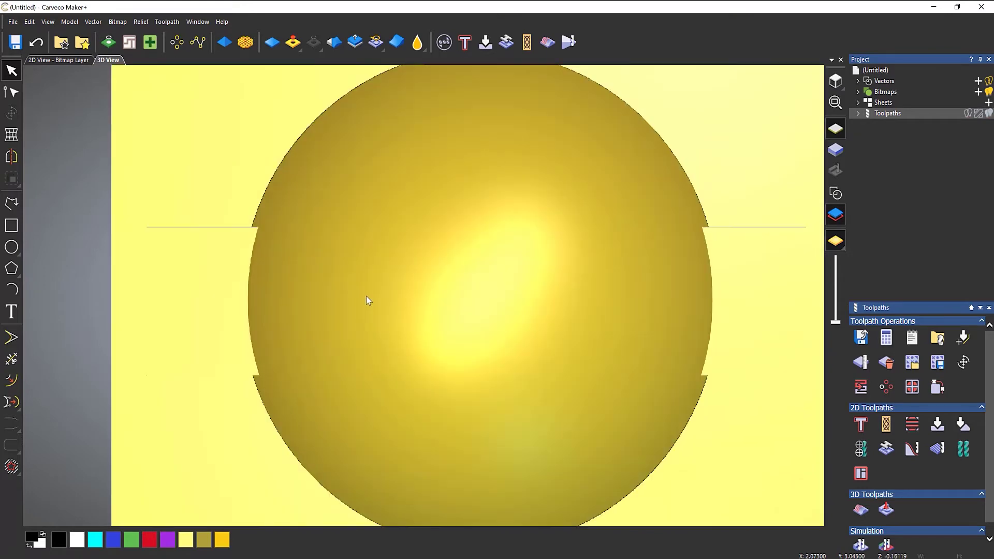
{"action": "left_click", "coordinate": [12, 311]}
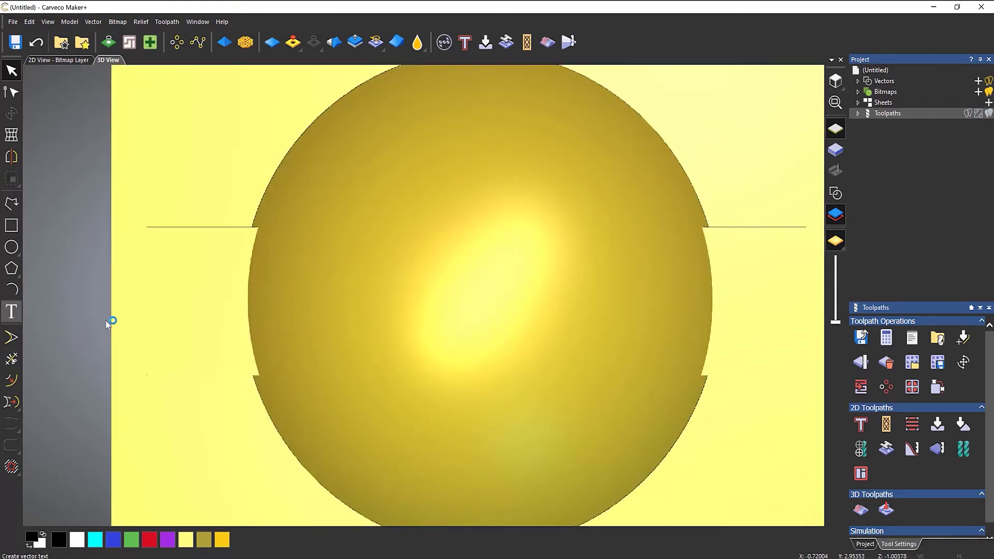
{"action": "left_click", "coordinate": [195, 307]}
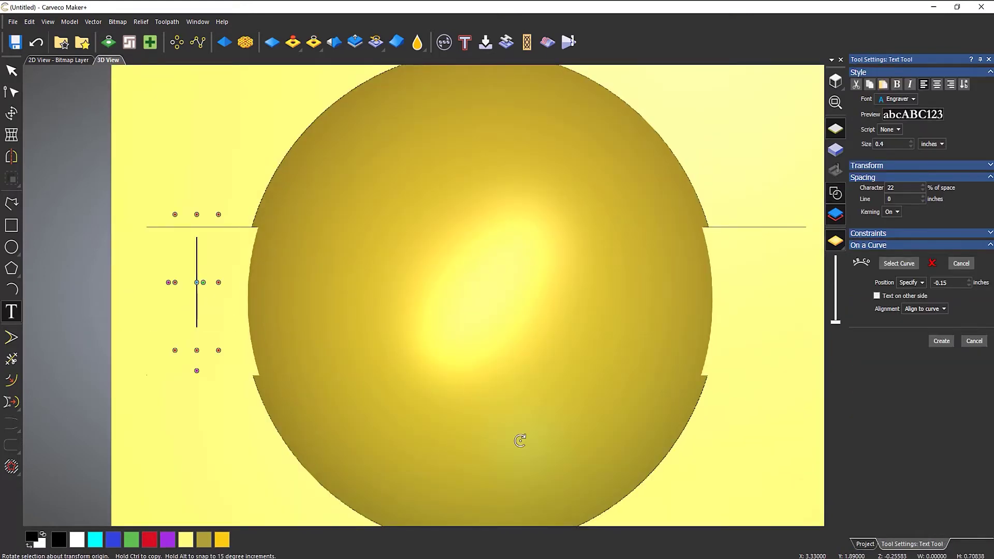
{"action": "left_click", "coordinate": [911, 141]}
{"action": "left_click", "coordinate": [911, 142]}
{"action": "left_click", "coordinate": [911, 142]}
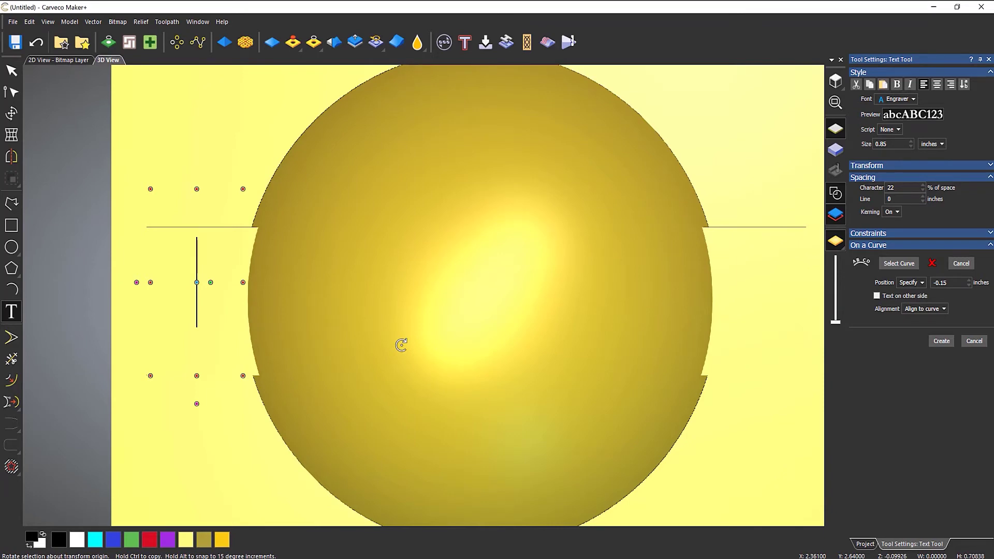
{"action": "type", "text": "P"}
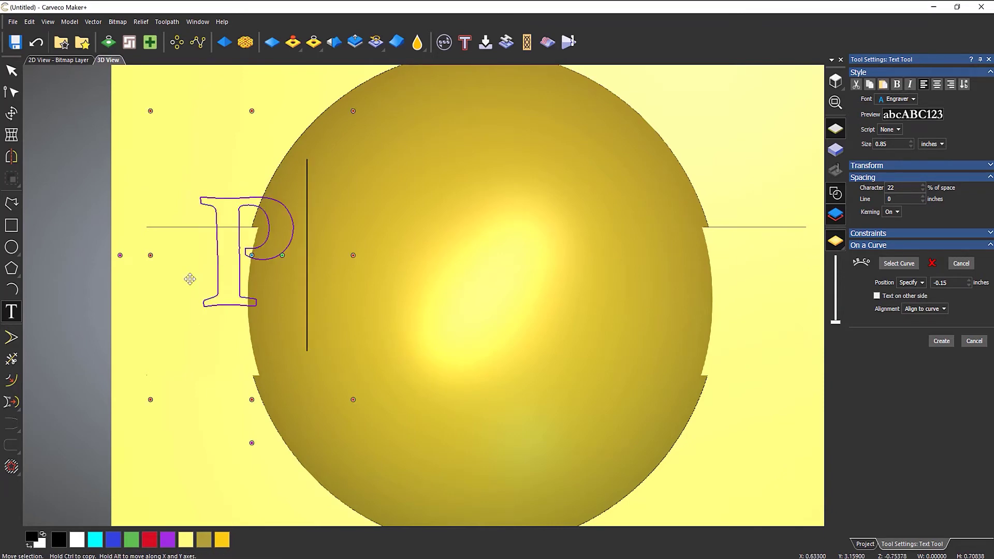
{"action": "type", "text": "ROJEC"}
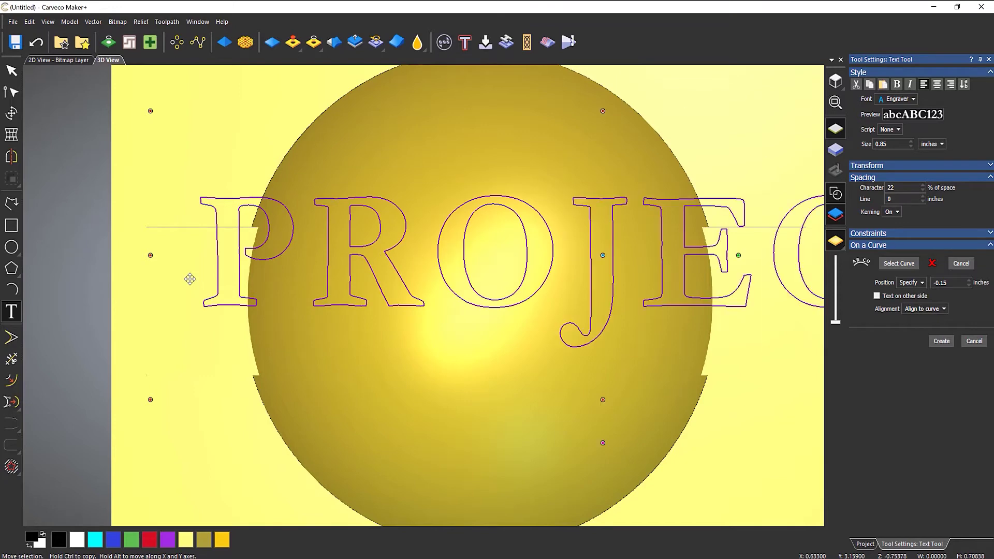
{"action": "type", "text": "T"}
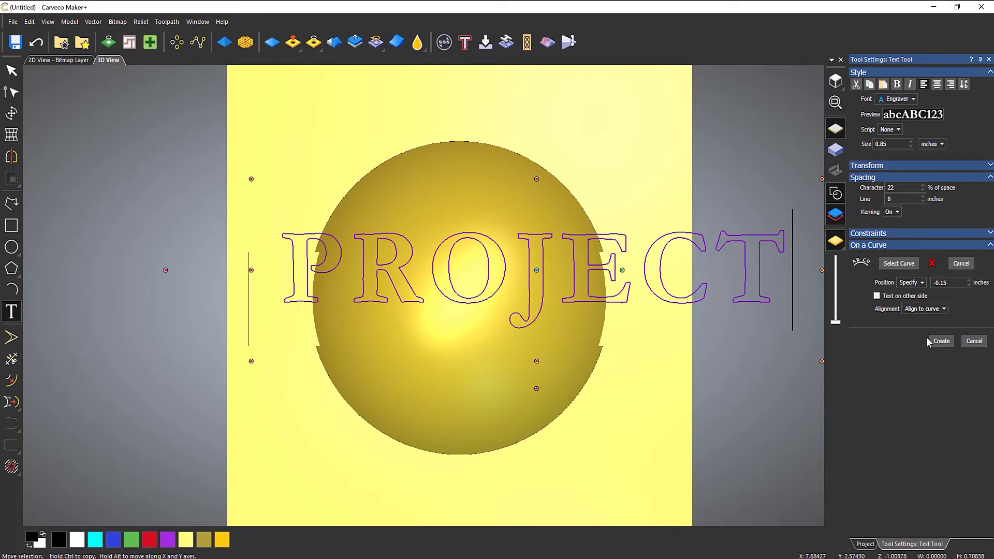
{"action": "left_click", "coordinate": [942, 343]}
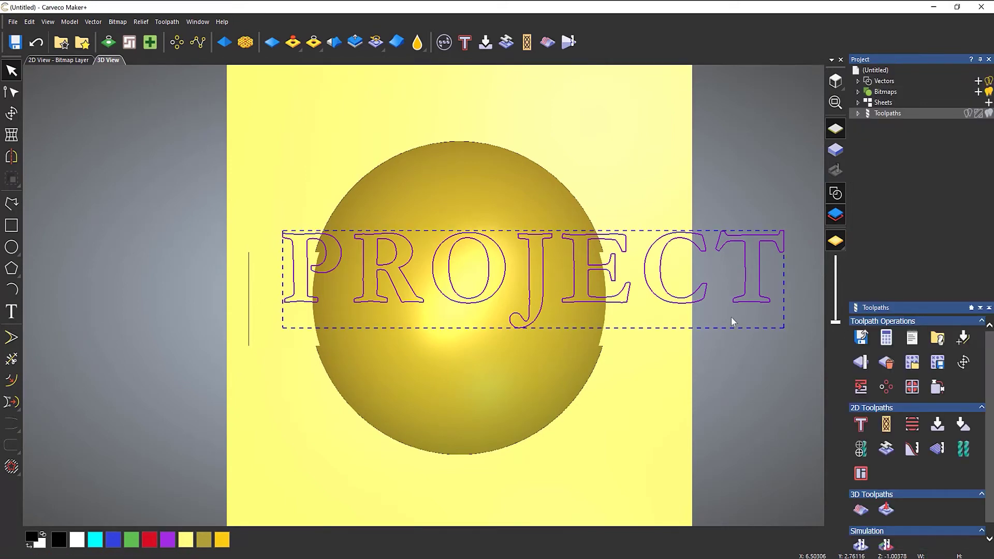
- Centre the PROJECT text on the model and scale it to about 4.77 by 0.89 inches to fit across both tabs
{"action": "key", "text": "F9"}
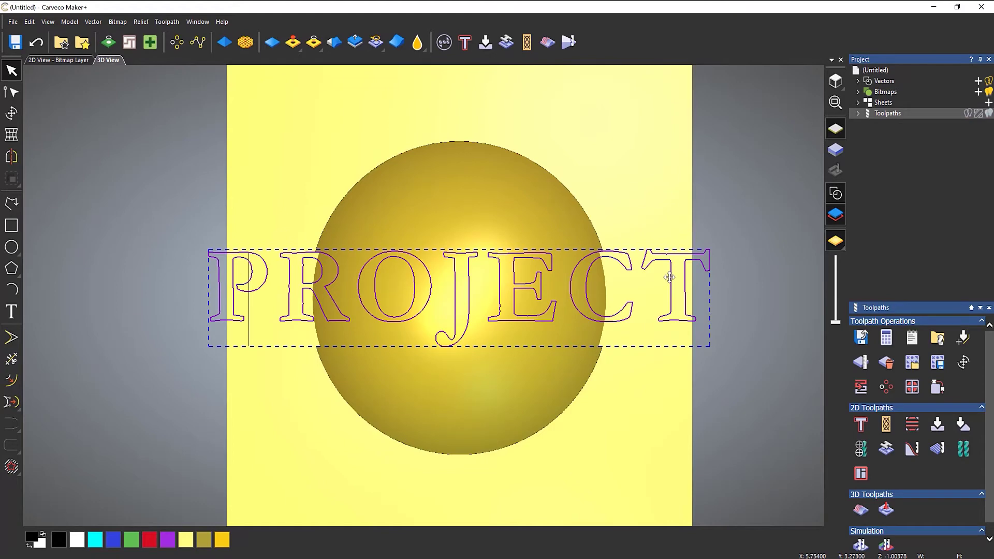
{"action": "left_click", "coordinate": [12, 112]}
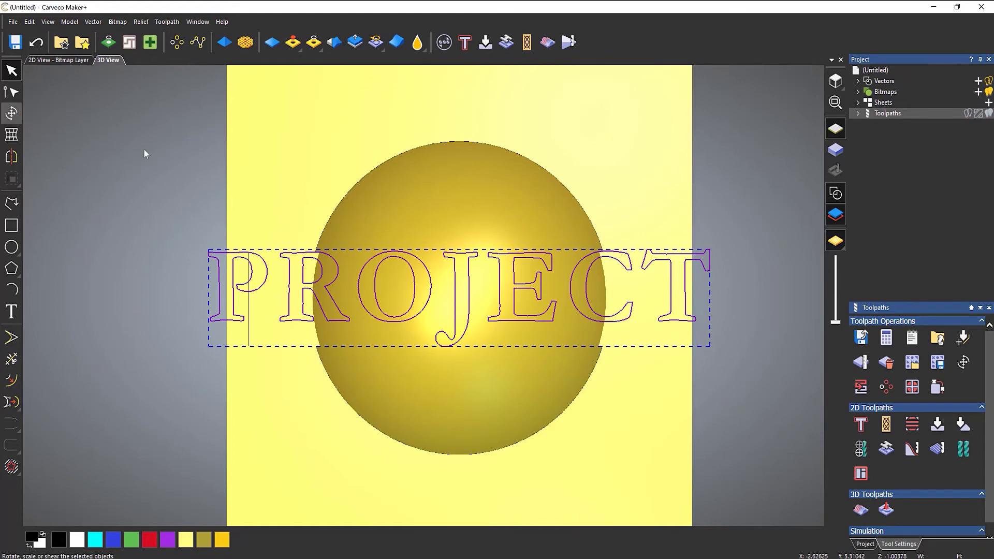
{"action": "left_click_drag", "start_coordinate": [708, 248], "coordinate": [647, 281]}
{"action": "scroll", "coordinate": [469, 296], "scroll_direction": "up", "scroll_amount": 2}
{"action": "middle_click_drag", "start_coordinate": [556, 345], "coordinate": [587, 278]}
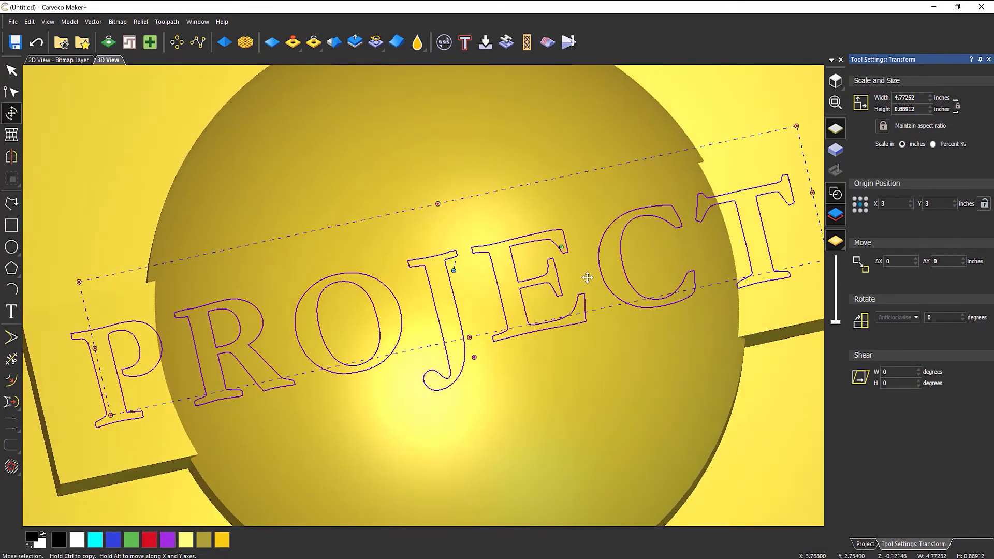
{"action": "scroll", "coordinate": [587, 278], "scroll_direction": "up", "scroll_amount": 1}
{"action": "key", "text": "Escape"}
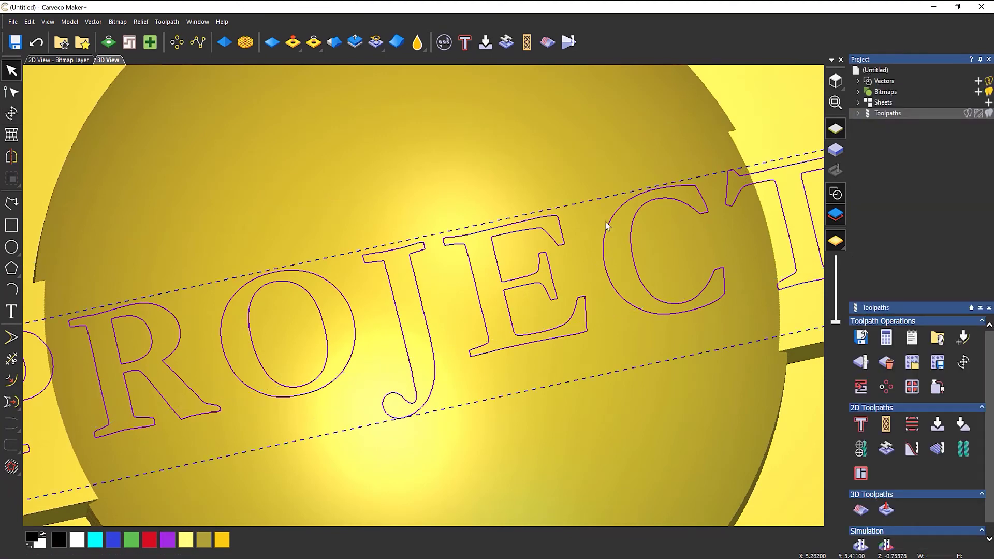
- Calculate a 2D Area Clearance toolpath for the lettering with a 0.1 inch finish depth, the steel End Mill 1/16 Inch and the Offset strategy
{"action": "scroll", "coordinate": [435, 304], "scroll_direction": "down", "scroll_amount": 3}
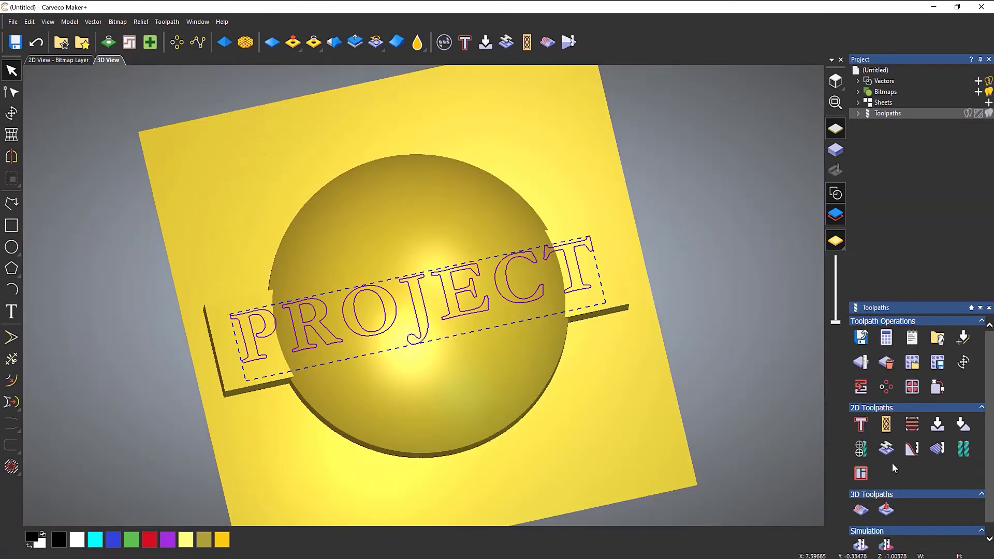
{"action": "left_click", "coordinate": [911, 425]}
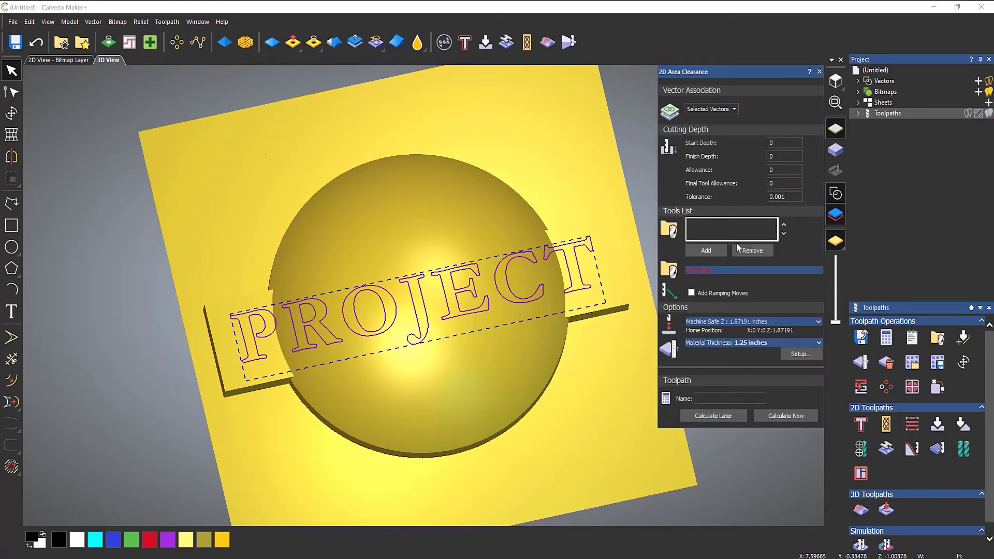
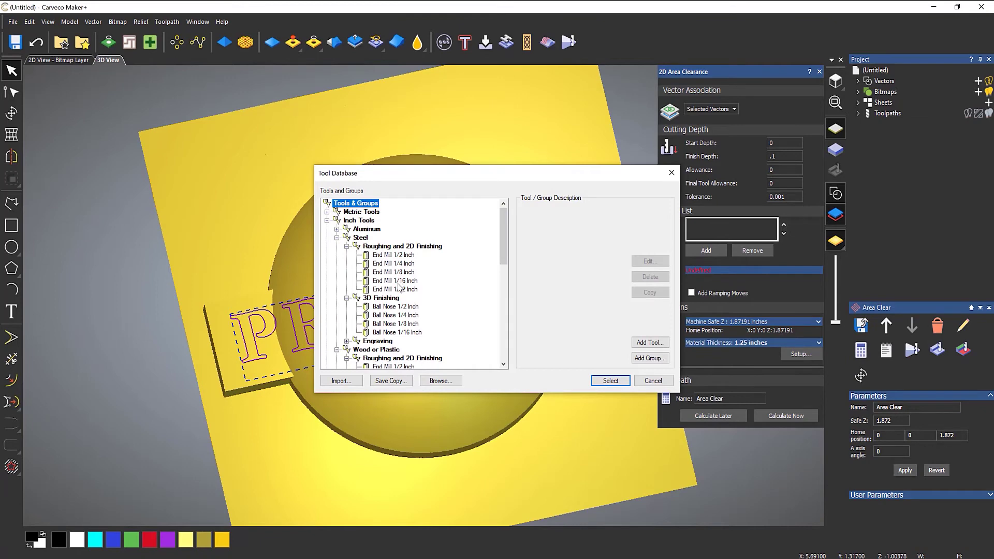
{"action": "left_click", "coordinate": [397, 281]}
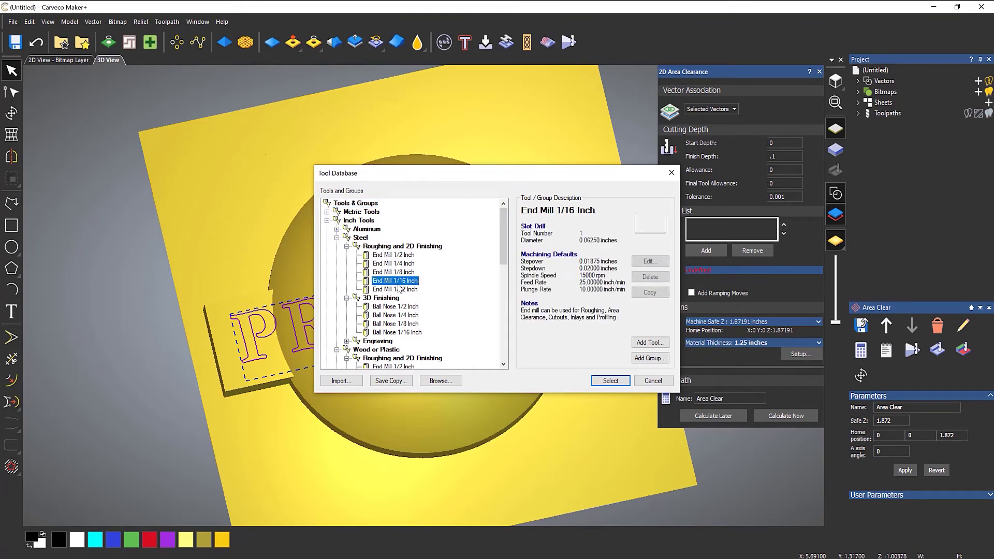
{"action": "left_click", "coordinate": [609, 382]}
{"action": "scroll", "coordinate": [762, 331], "scroll_direction": "down", "scroll_amount": 5}
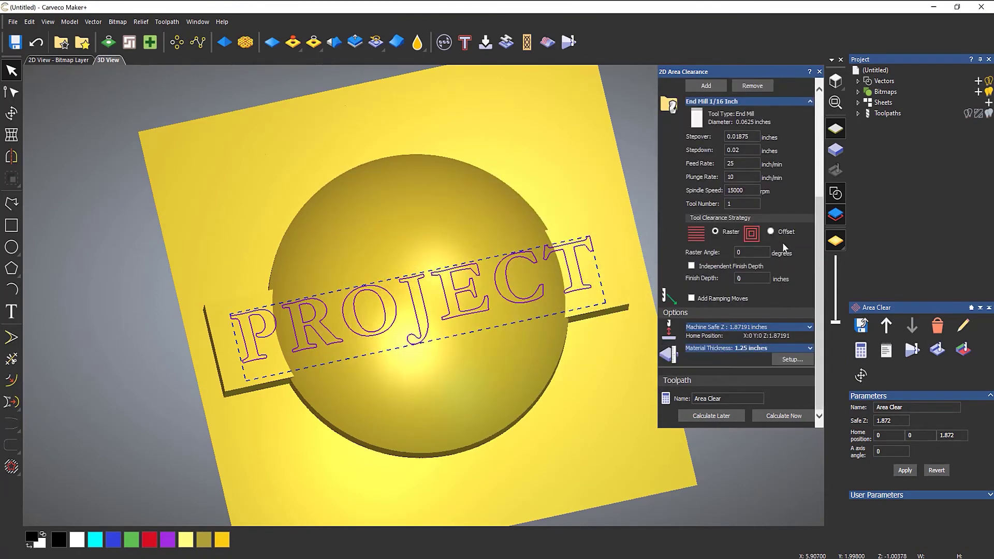
{"action": "left_click", "coordinate": [771, 231]}
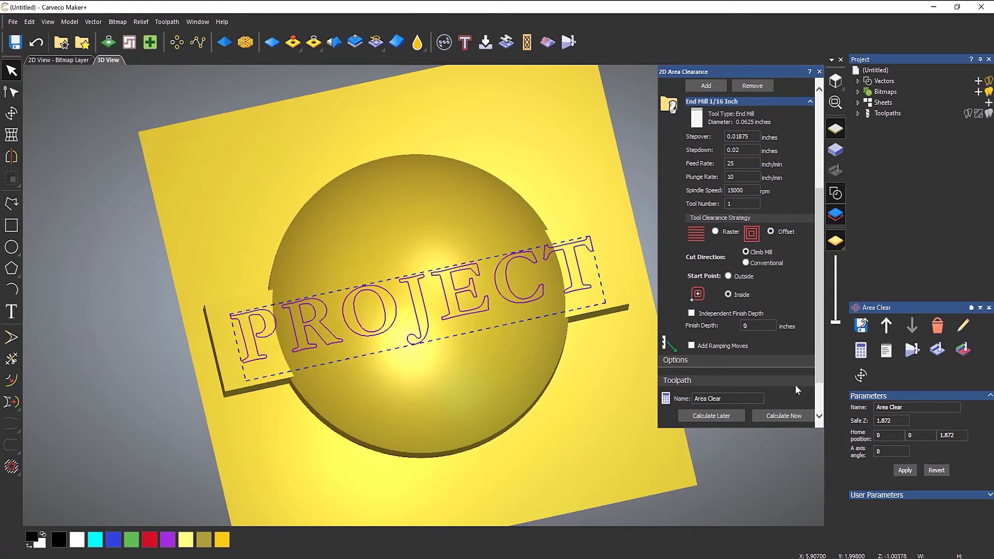
{"action": "left_click", "coordinate": [783, 416]}
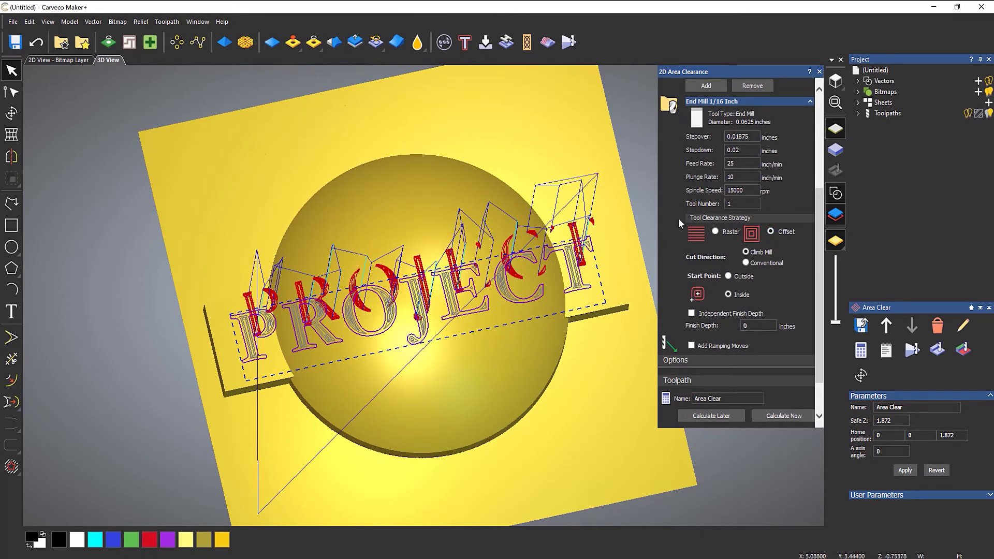
- Replace the area clearance tool with the steel End Mill 1/32 Inch, recalculate the lettering toolpath and close its settings
{"action": "scroll", "coordinate": [712, 230], "scroll_direction": "up", "scroll_amount": 3}
{"action": "left_click", "coordinate": [748, 244]}
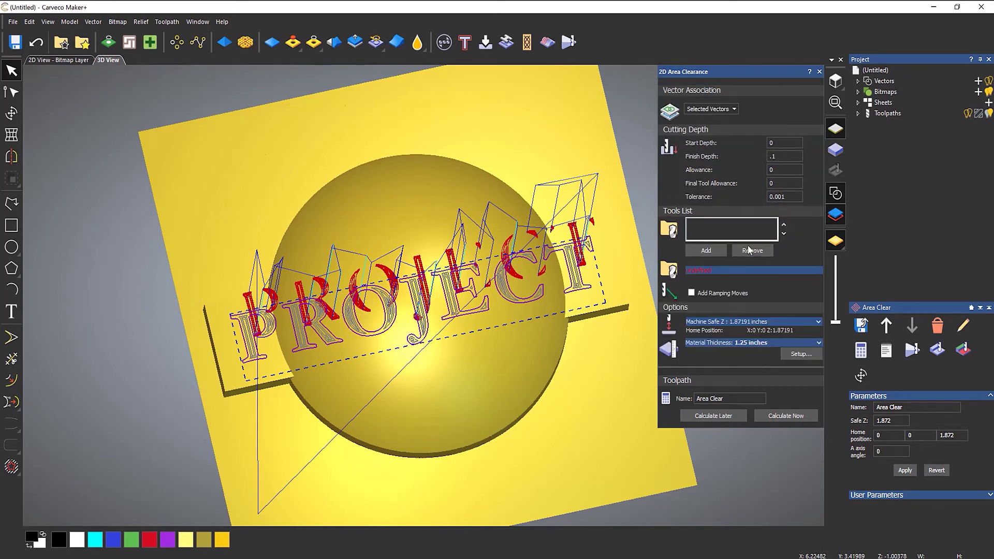
{"action": "left_click", "coordinate": [707, 251]}
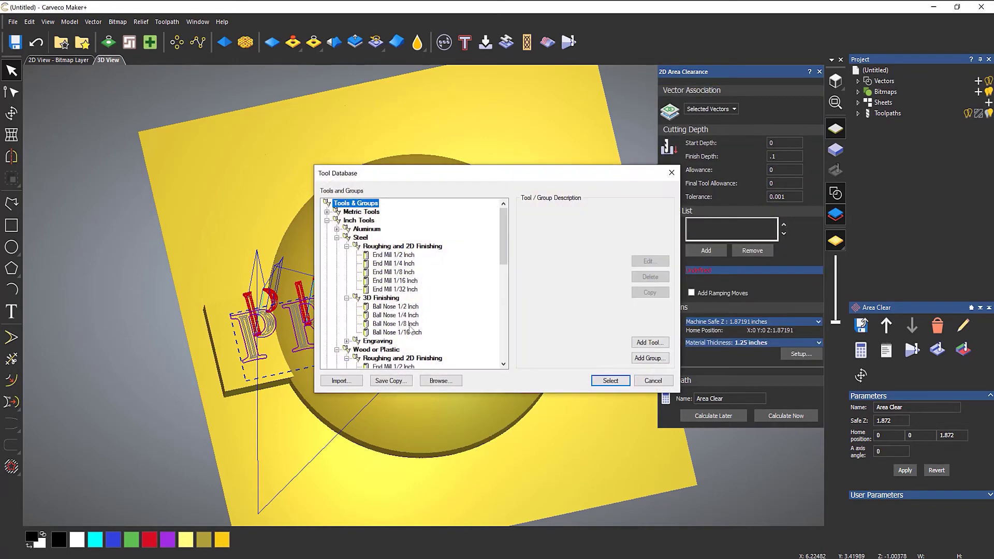
{"action": "left_click", "coordinate": [402, 289]}
{"action": "left_click", "coordinate": [610, 380]}
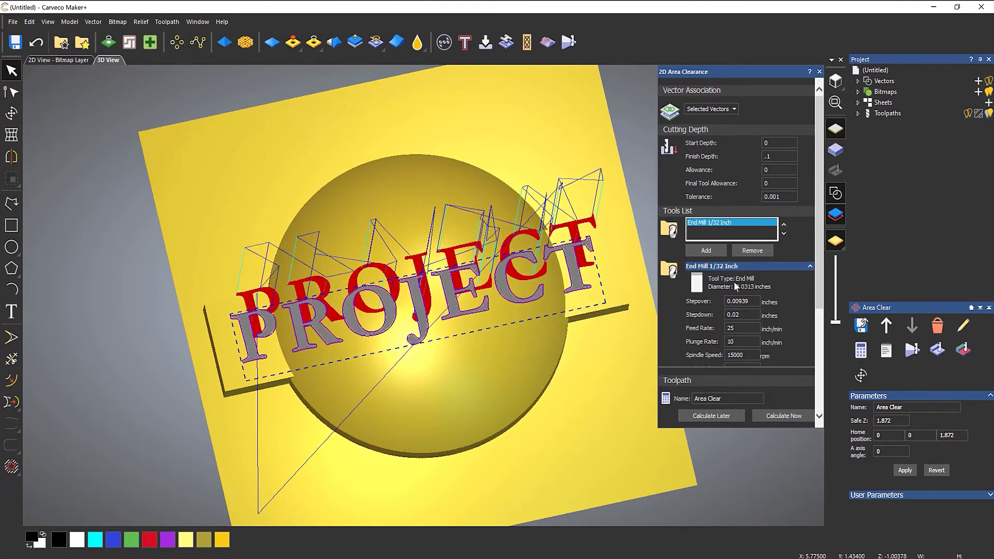
{"action": "left_click", "coordinate": [818, 71]}
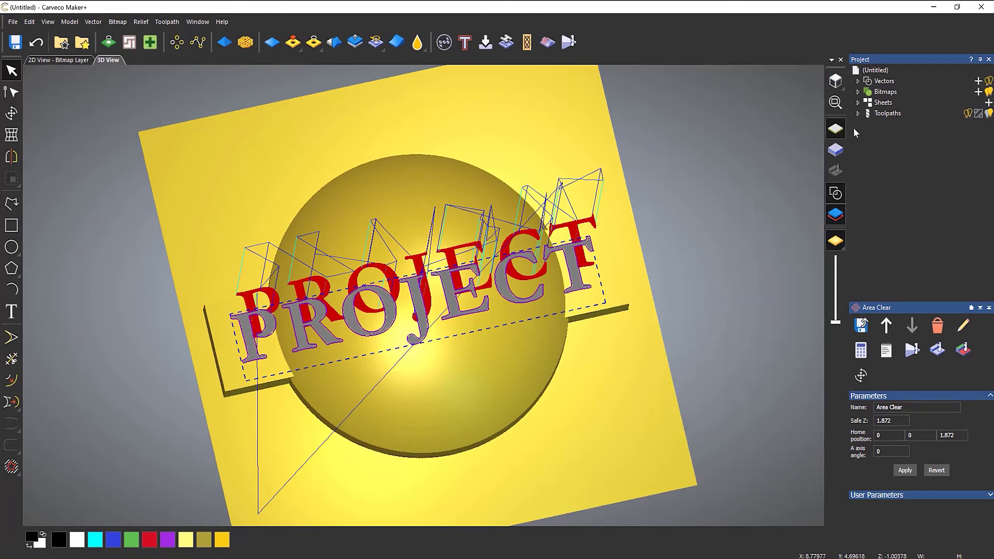
- Simulate the Machine Relief toolpath on the whole model at Standard resolution with the block bottom at -1.25 inches
{"action": "left_click", "coordinate": [858, 113]}
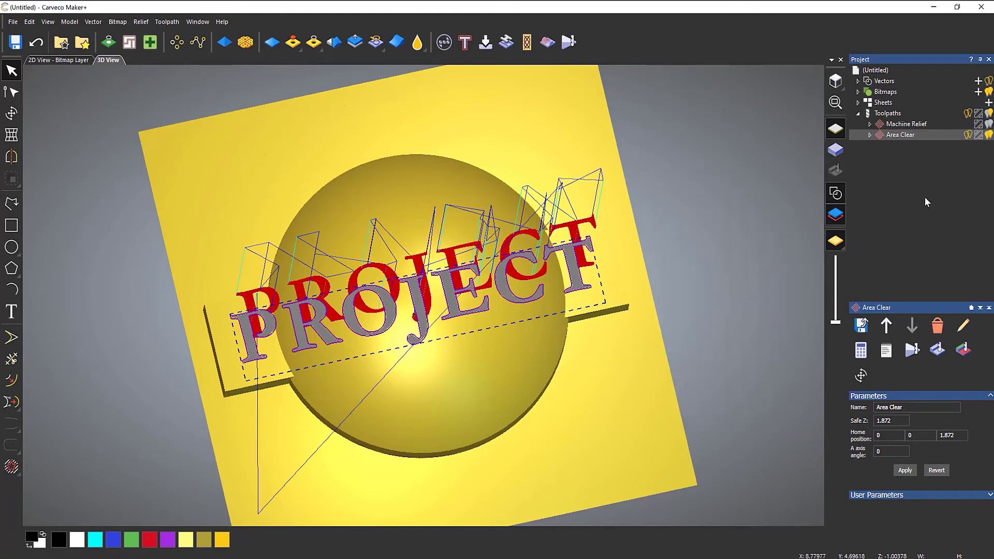
{"action": "right_click", "coordinate": [902, 125]}
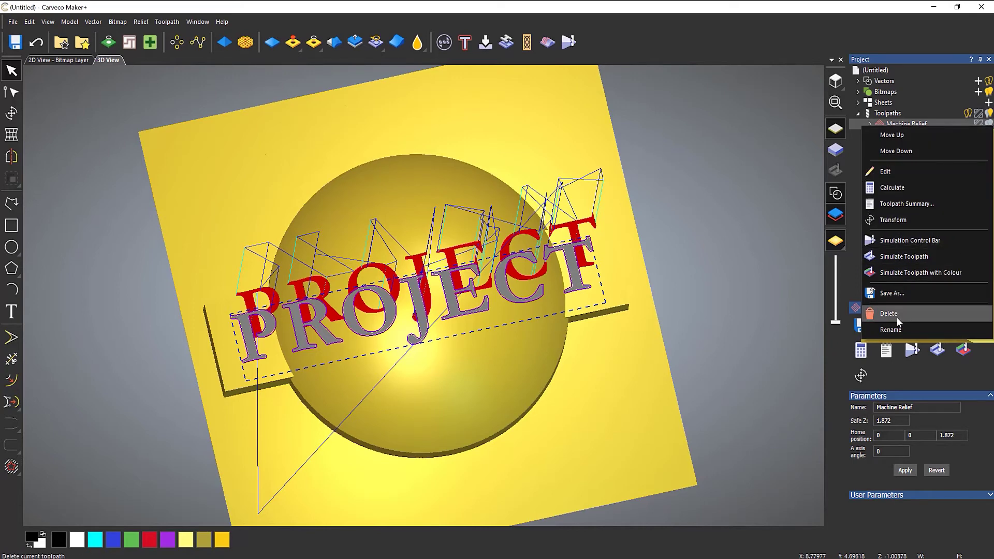
{"action": "left_click", "coordinate": [901, 257]}
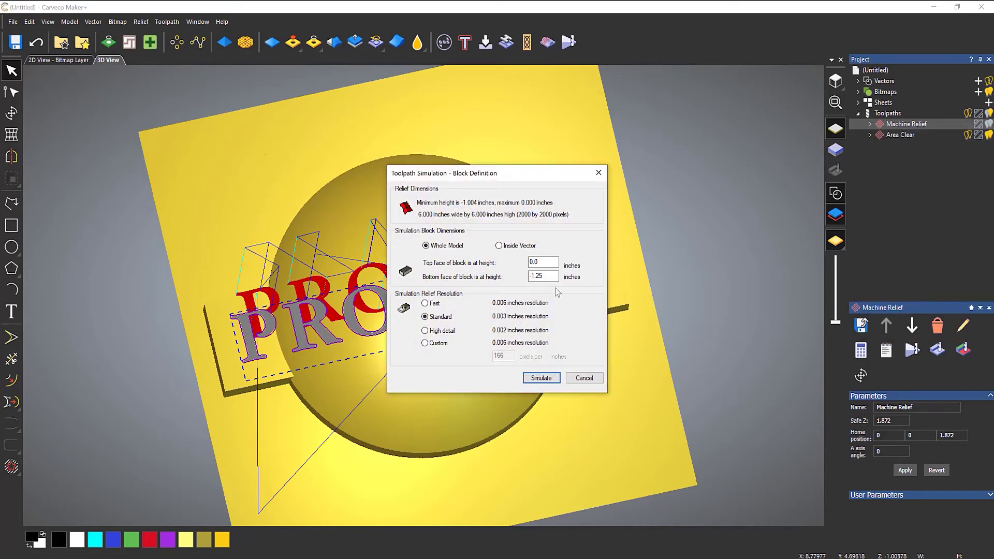
{"action": "left_click", "coordinate": [537, 377]}
{"action": "left_click_drag", "start_coordinate": [566, 303], "coordinate": [362, 294]}
{"action": "scroll", "coordinate": [362, 294], "scroll_direction": "up", "scroll_amount": 3}
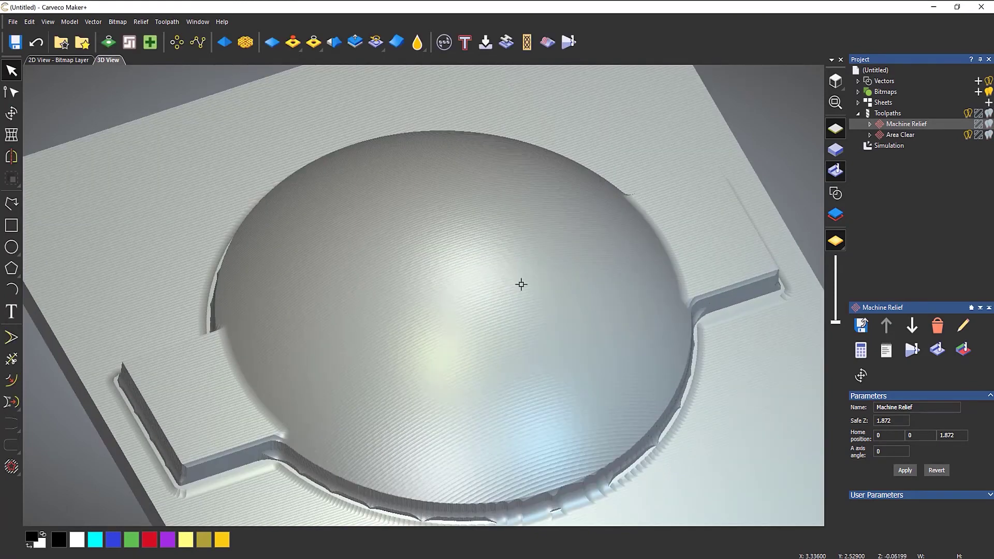
{"action": "scroll", "coordinate": [511, 328], "scroll_direction": "up", "scroll_amount": 4}
- Play the Area Clear toolpath simulation over the machined relief, fast-forward it to the end and inspect the lettering cut into the dome
{"action": "right_click", "coordinate": [900, 135]}
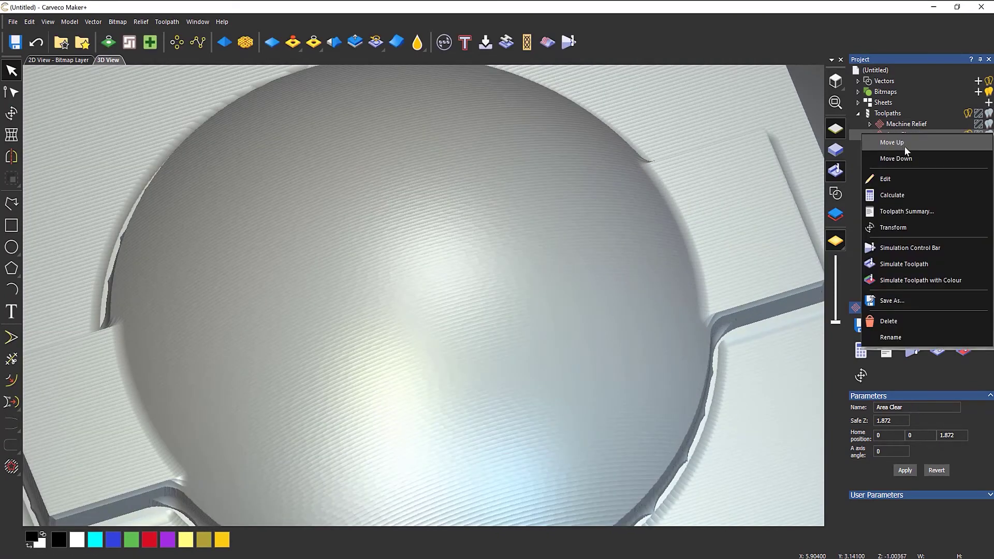
{"action": "left_click", "coordinate": [906, 248]}
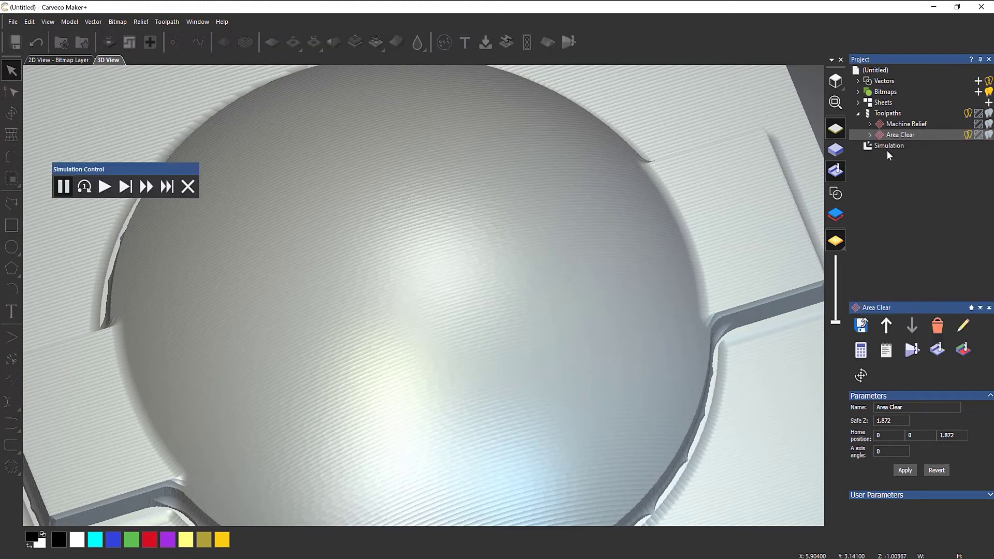
{"action": "left_click_drag", "start_coordinate": [124, 169], "coordinate": [108, 83]}
{"action": "left_click", "coordinate": [88, 99]}
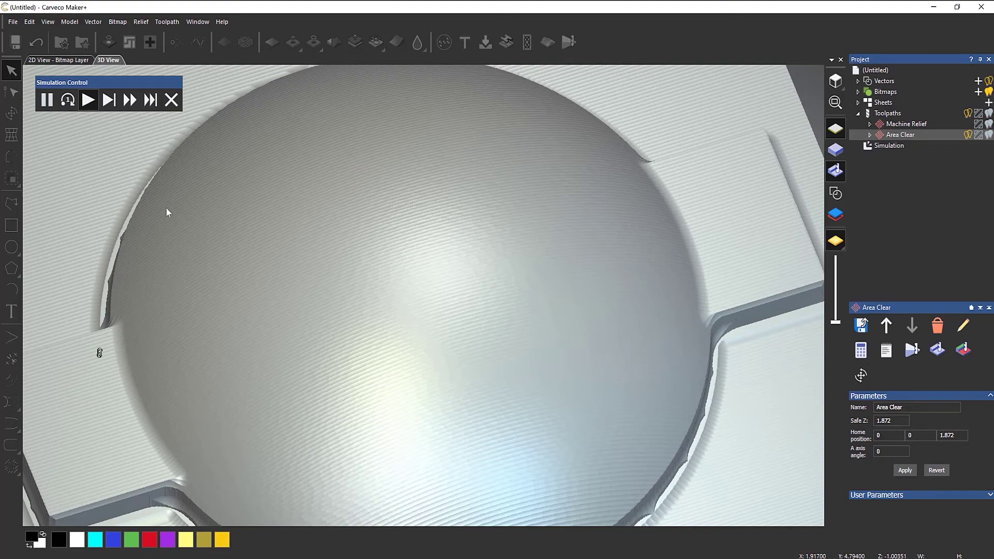
{"action": "mouse_move", "coordinate": [367, 364]}
{"action": "left_mouse_down"}
{"action": "mouse_move", "coordinate": [380, 240]}
{"action": "mouse_move", "coordinate": [321, 156]}
{"action": "left_mouse_up"}
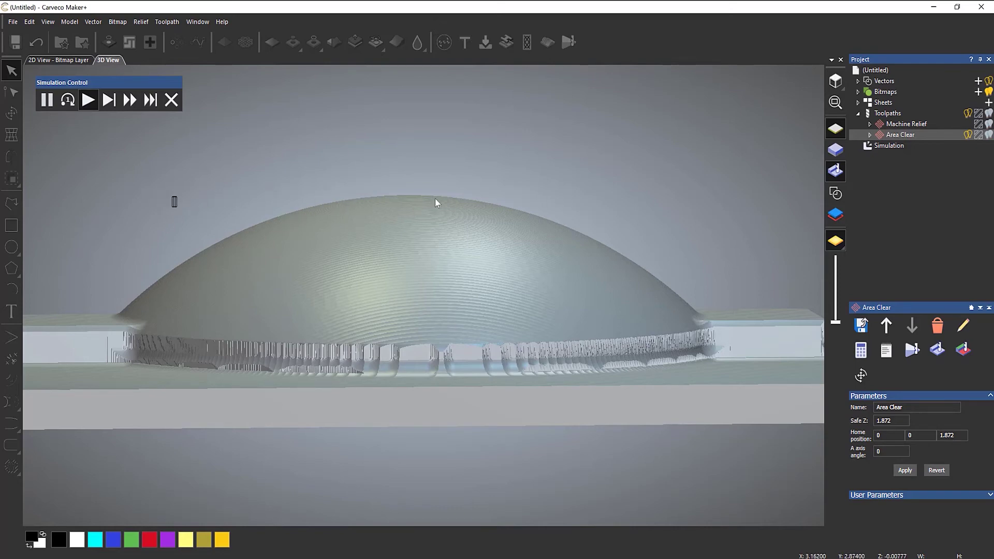
{"action": "left_click_drag", "start_coordinate": [373, 273], "coordinate": [448, 372]}
{"action": "left_click", "coordinate": [129, 100]}
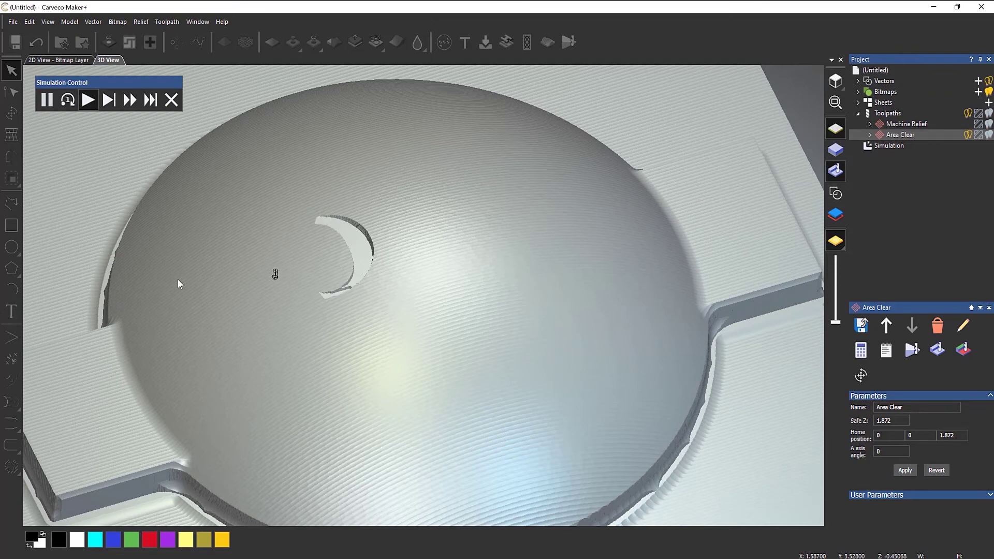
{"action": "left_click", "coordinate": [129, 101]}
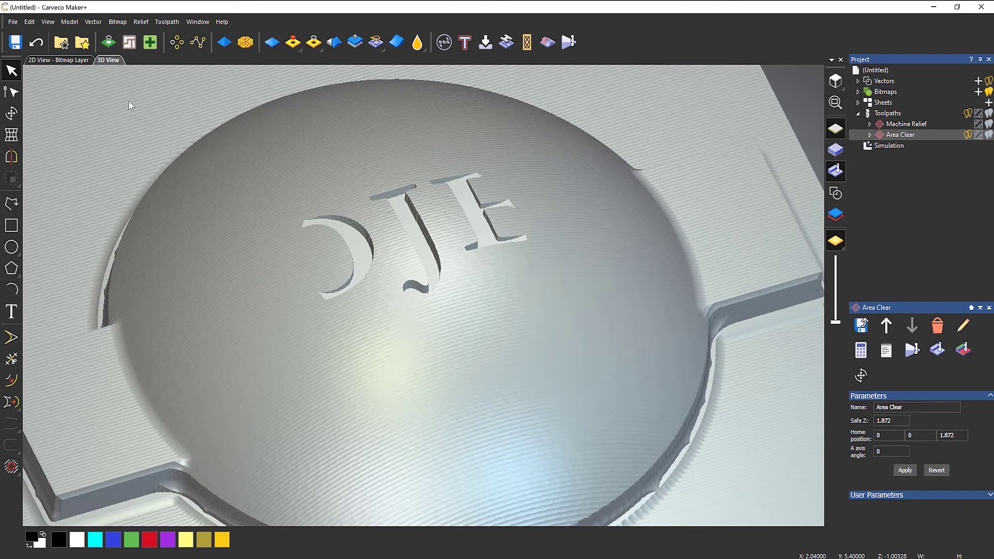
{"action": "left_click_drag", "start_coordinate": [486, 300], "coordinate": [151, 364]}
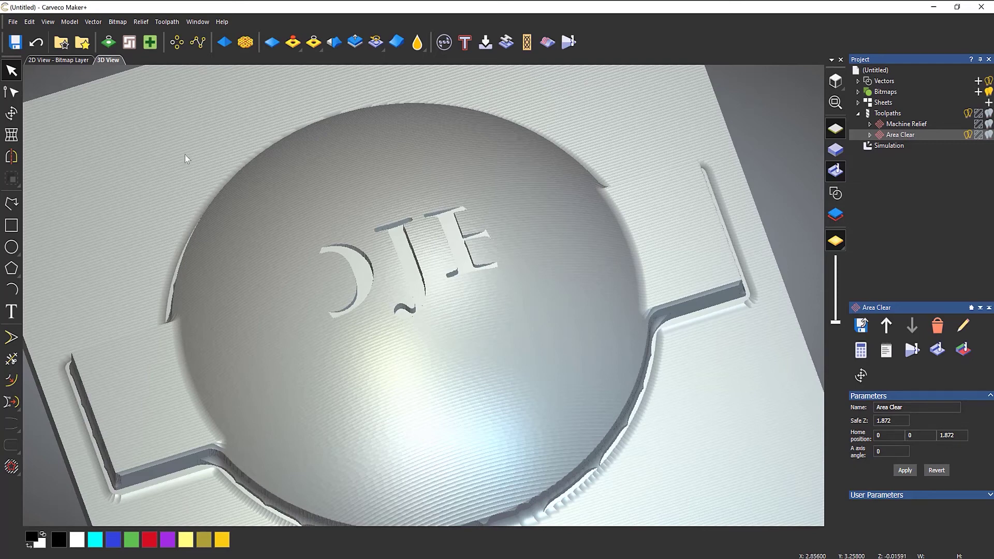
- Save the model to the Desktop as a Carveco Model file named PROJECT
{"action": "left_click", "coordinate": [13, 22]}
{"action": "left_click", "coordinate": [51, 105]}
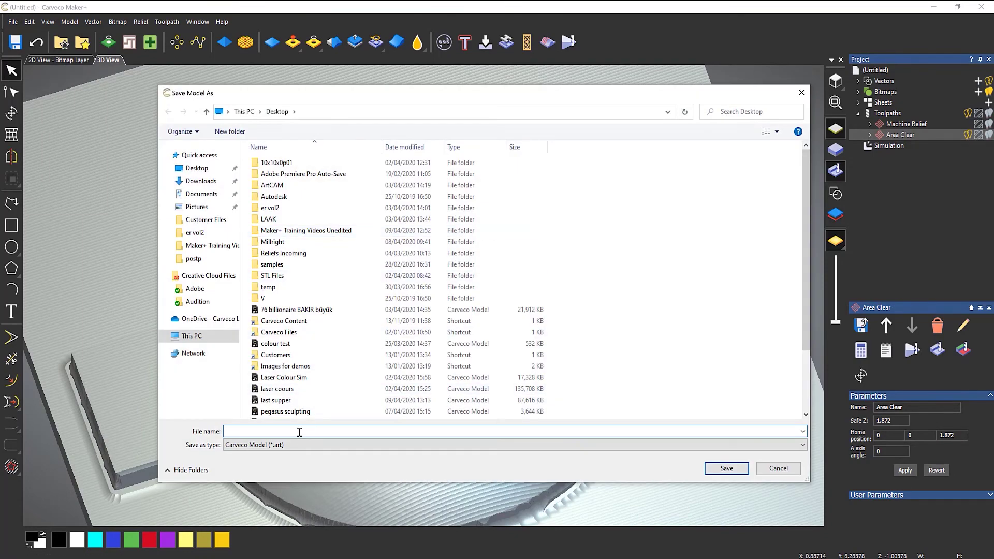
{"action": "type", "text": "PROJECT"}
{"action": "key", "text": "Return"}
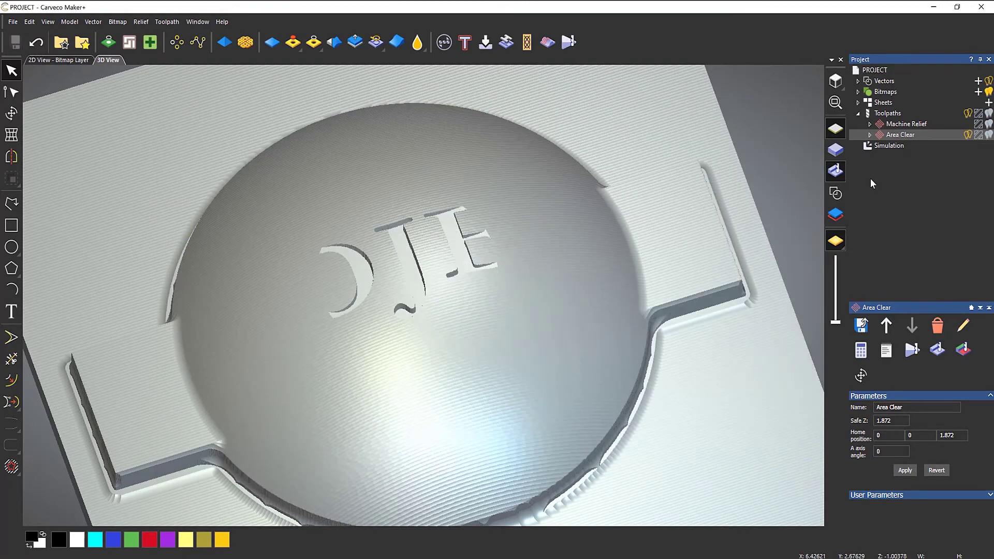
- Delete the simulation, show the Area Clear toolpath and examine side-on how the lettering passes sit over the dome
{"action": "right_click", "coordinate": [898, 148]}
{"action": "left_click", "coordinate": [921, 197]}
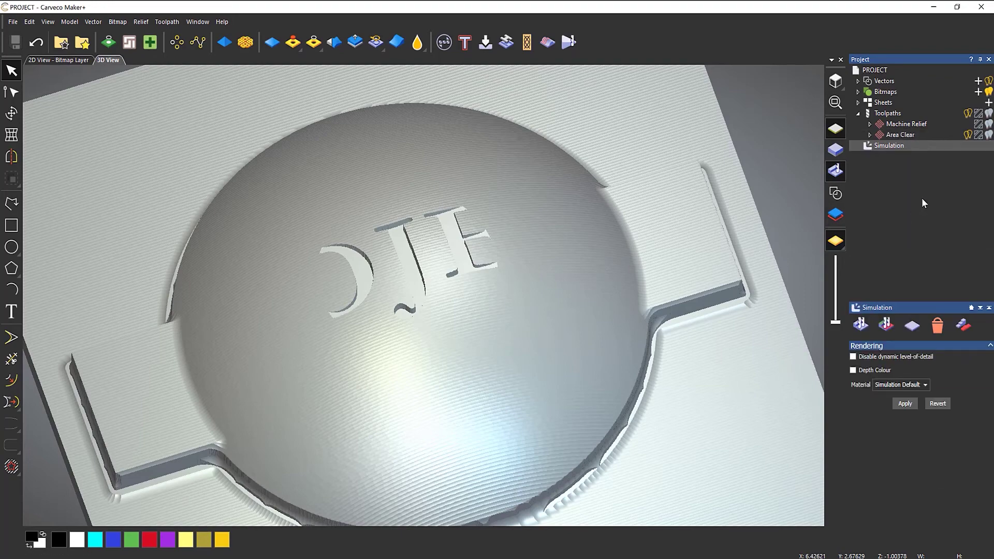
{"action": "left_click", "coordinate": [988, 135]}
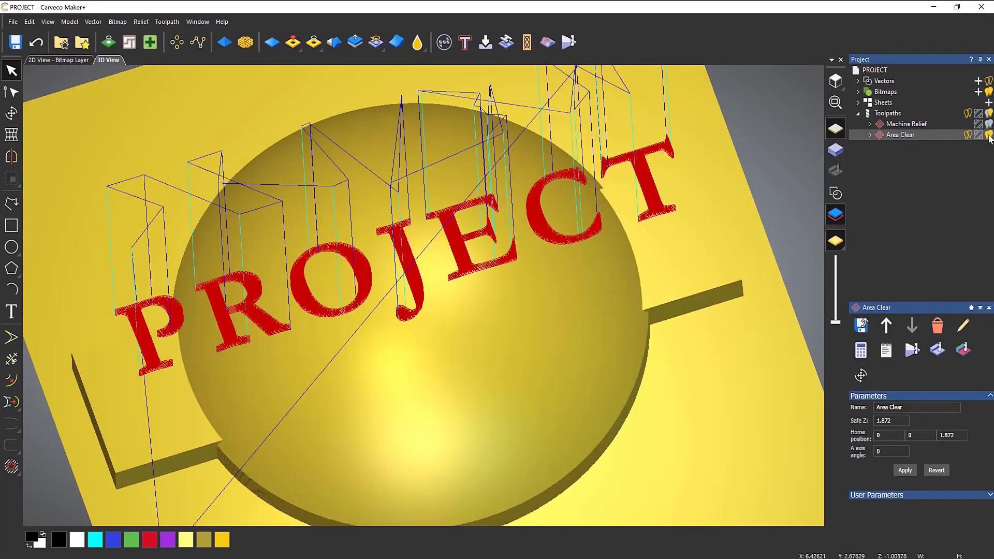
{"action": "left_click_drag", "start_coordinate": [482, 340], "coordinate": [463, 243]}
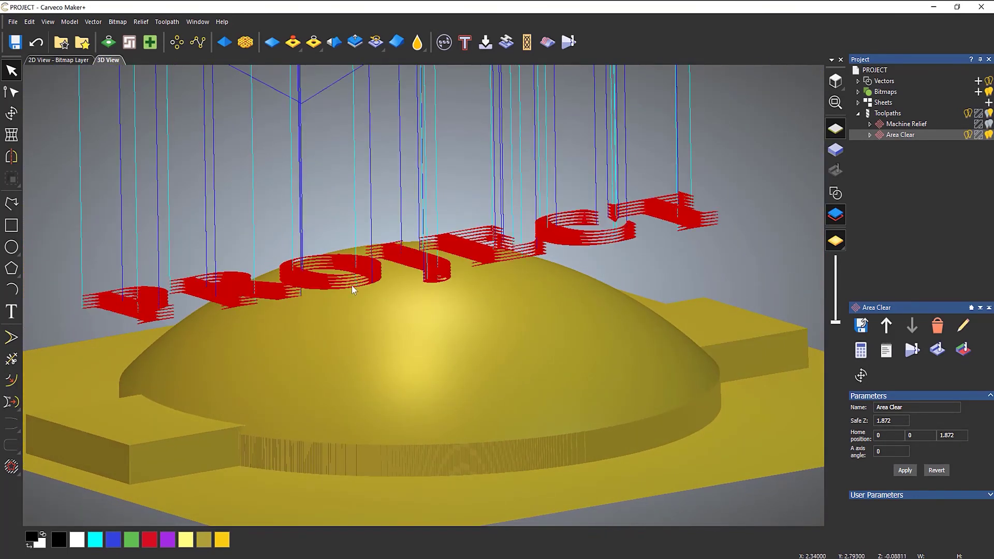
{"action": "left_click_drag", "start_coordinate": [352, 289], "coordinate": [379, 264]}
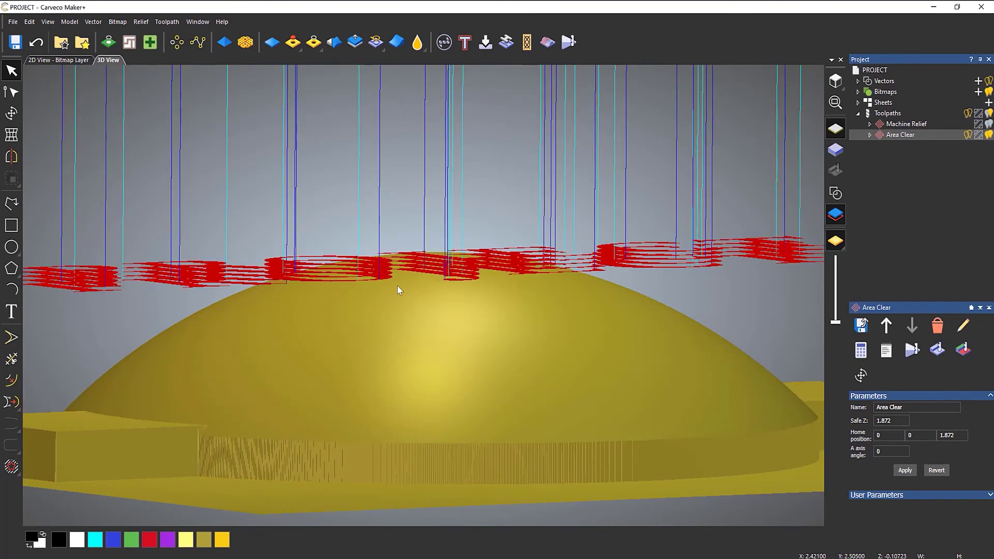
{"action": "scroll", "coordinate": [396, 285], "scroll_direction": "down", "scroll_amount": 4}
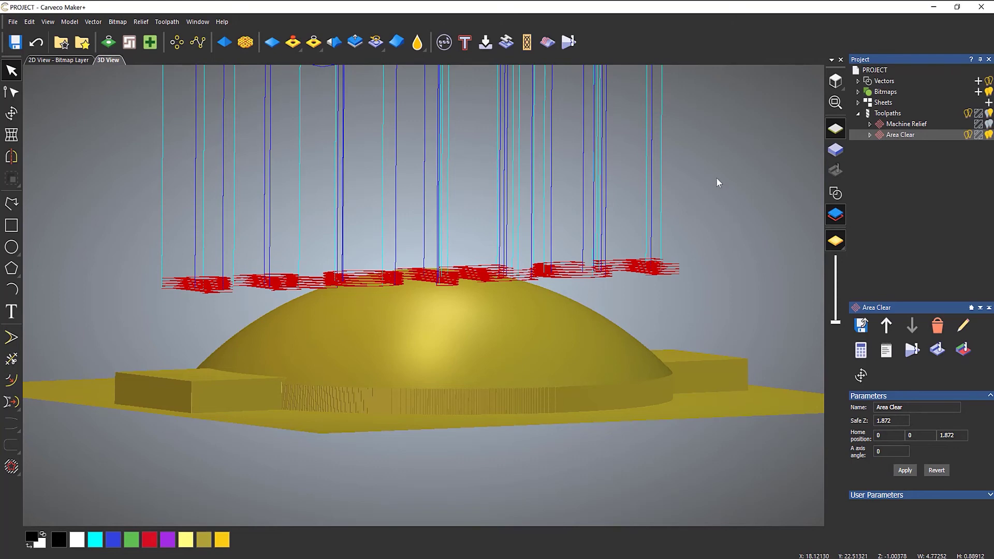
- Set the Area Clear toolpath's Safe Z to 0.25 and home position Z to 0.5 inches, recalculate it and close its settings
{"action": "double_click", "coordinate": [892, 135]}
{"action": "scroll", "coordinate": [746, 266], "scroll_direction": "down", "scroll_amount": 2}
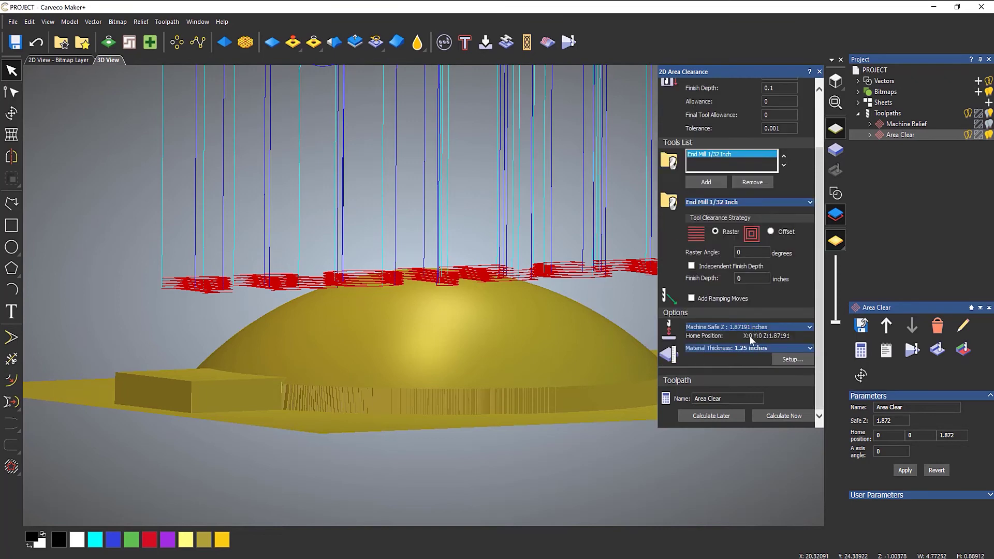
{"action": "scroll", "coordinate": [749, 325], "scroll_direction": "down", "scroll_amount": 1}
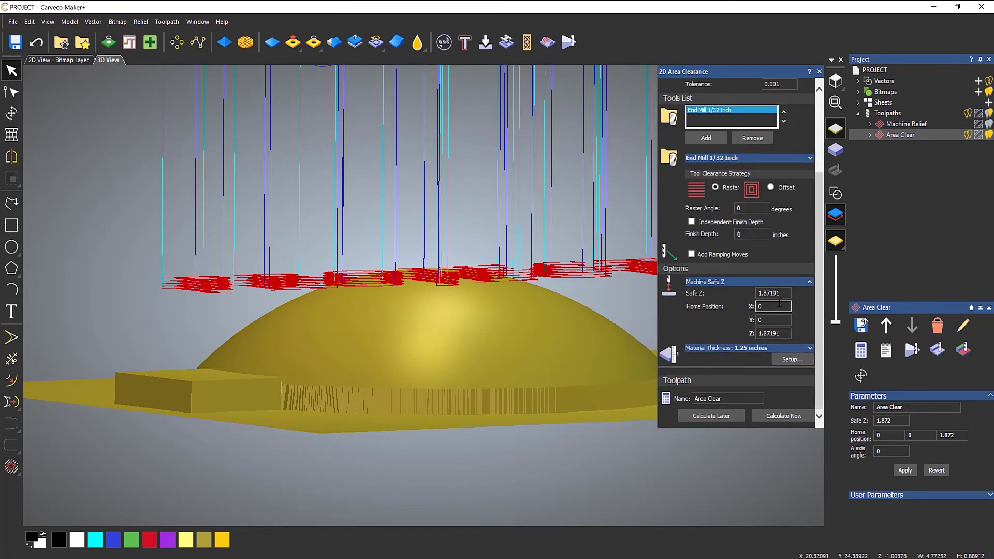
{"action": "left_click", "coordinate": [771, 293]}
{"action": "key", "text": "ctrl+a"}
{"action": "type", "text": "0."}
{"action": "key", "text": "Tab"}
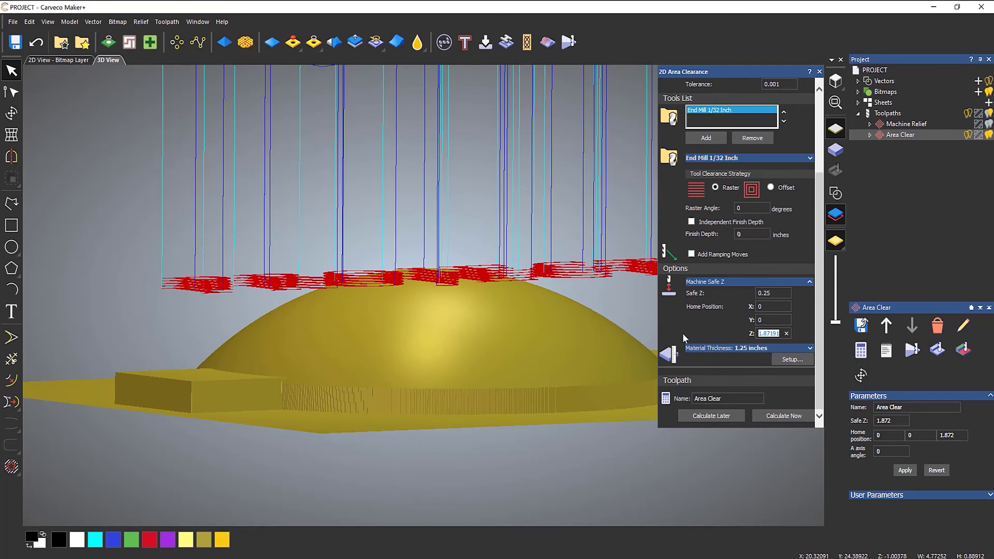
{"action": "type", "text": "0.5"}
{"action": "left_click", "coordinate": [775, 416]}
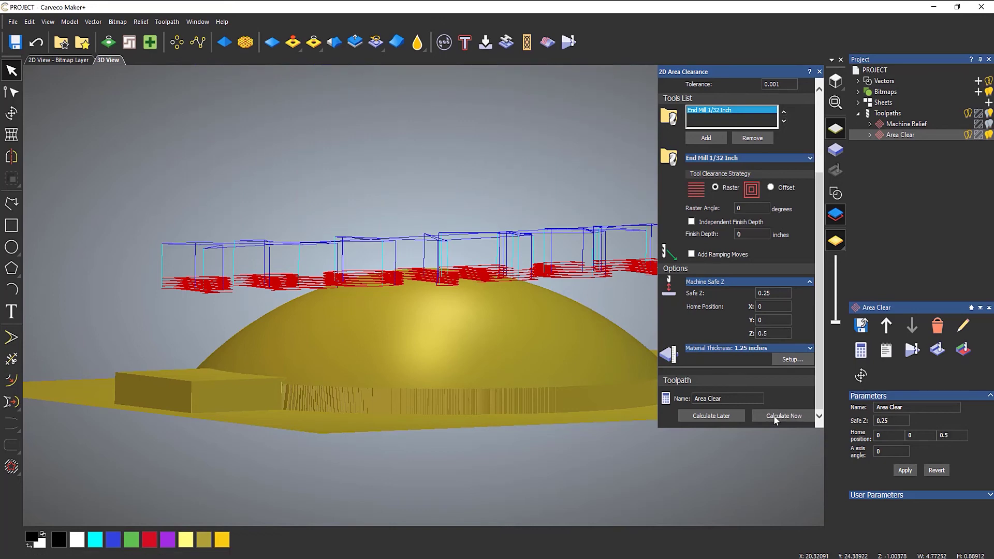
{"action": "left_click", "coordinate": [818, 71]}
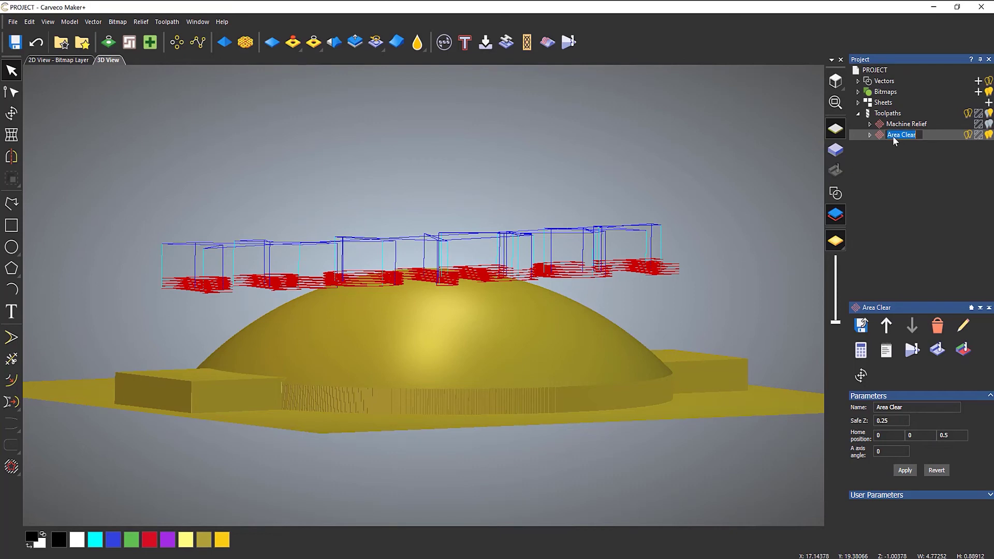
- Project the Area Clear toolpath onto the relief with Toolpath Transform using the Project Tool option, and close the transform settings
{"action": "left_click", "coordinate": [861, 375]}
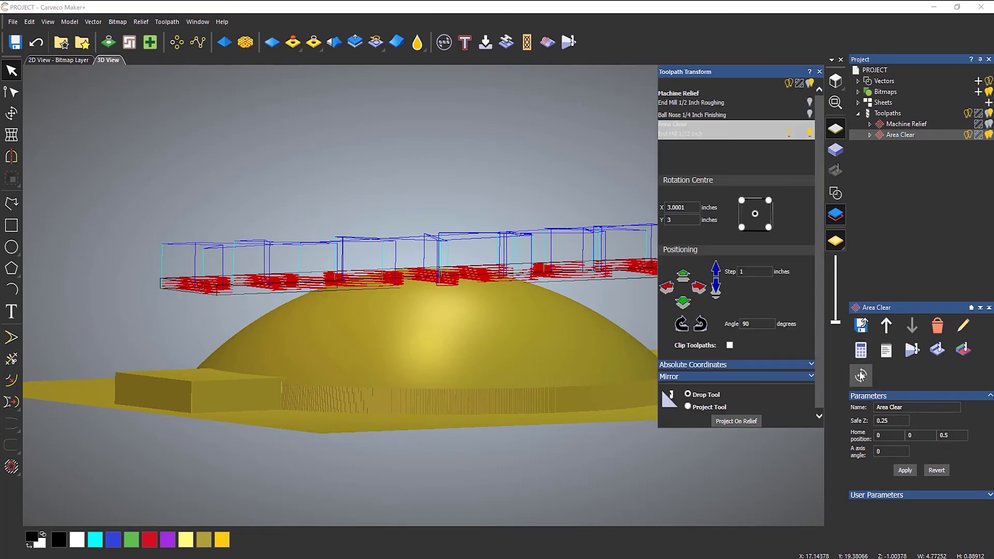
{"action": "scroll", "coordinate": [470, 337], "scroll_direction": "up", "scroll_amount": 2}
{"action": "scroll", "coordinate": [455, 339], "scroll_direction": "down", "scroll_amount": 2}
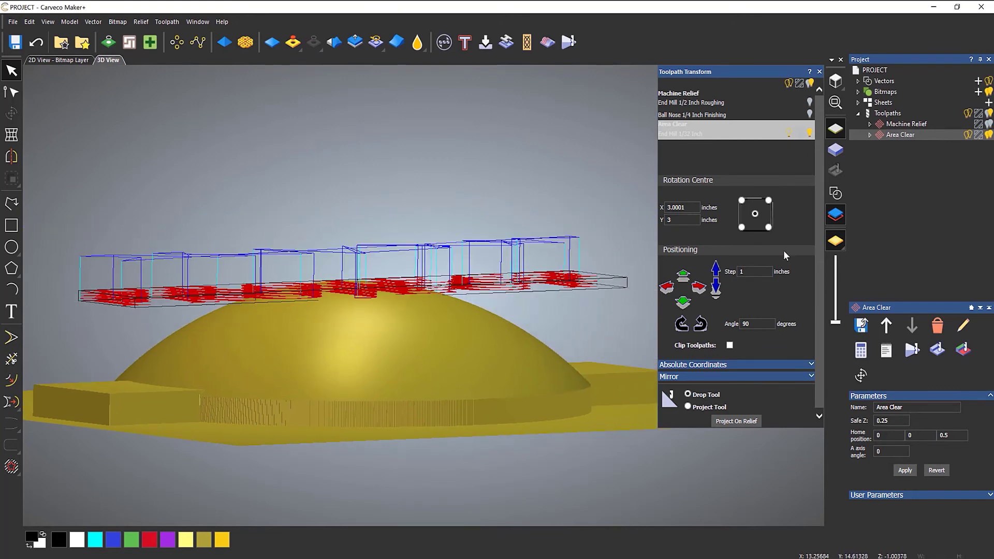
{"action": "scroll", "coordinate": [784, 251], "scroll_direction": "down", "scroll_amount": 1}
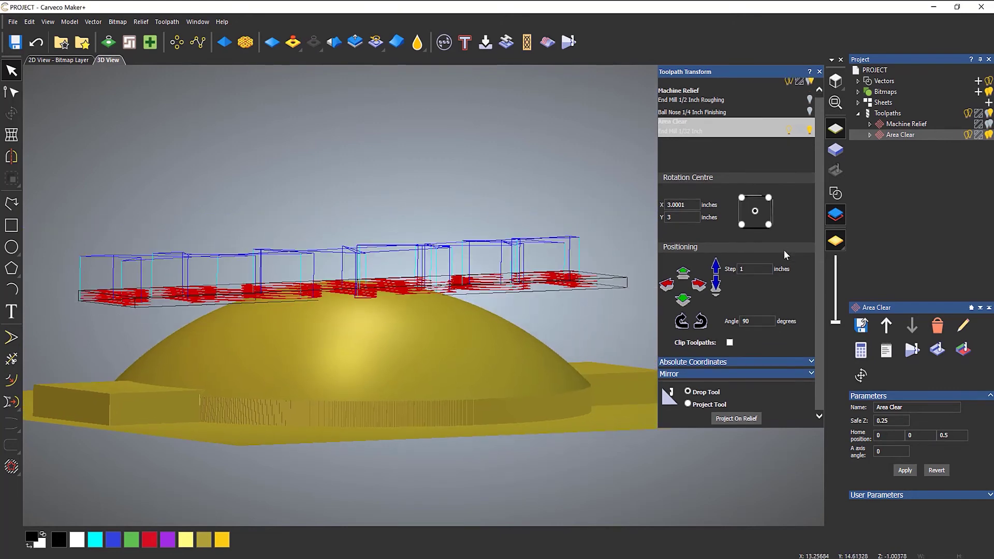
{"action": "left_click", "coordinate": [688, 393]}
{"action": "left_click", "coordinate": [690, 405]}
{"action": "left_click", "coordinate": [745, 420]}
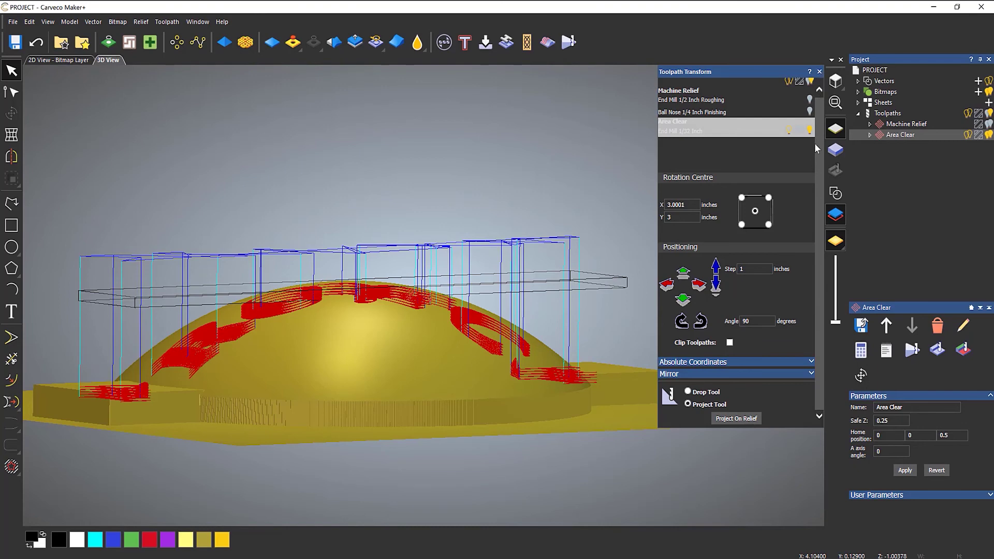
{"action": "left_click", "coordinate": [819, 72]}
- Simulate the Machine Relief toolpath as the base for the projected lettering cut
{"action": "left_click_drag", "start_coordinate": [328, 325], "coordinate": [427, 322]}
{"action": "scroll", "coordinate": [526, 424], "scroll_direction": "up", "scroll_amount": 3}
{"action": "scroll", "coordinate": [592, 357], "scroll_direction": "up", "scroll_amount": 5}
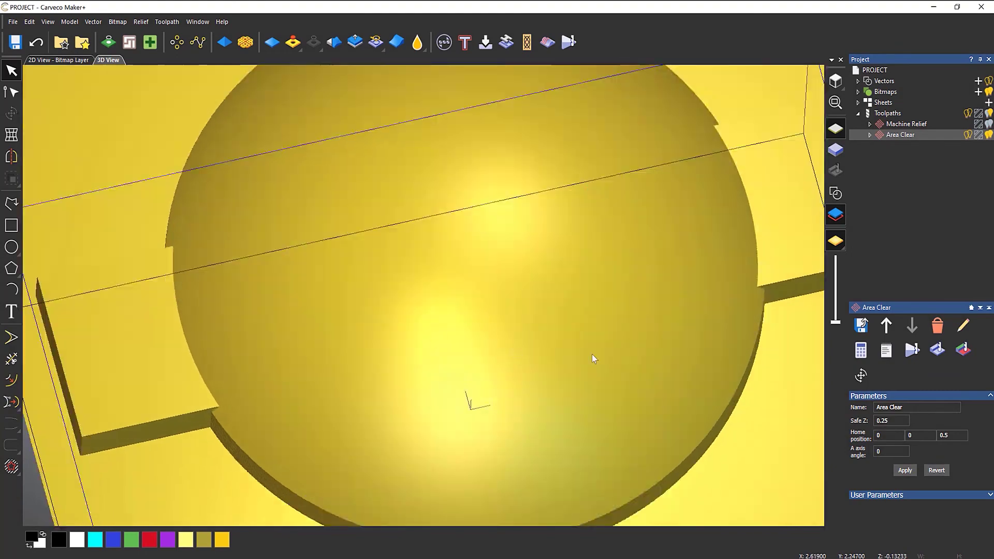
{"action": "left_click_drag", "start_coordinate": [666, 333], "coordinate": [468, 354]}
{"action": "scroll", "coordinate": [435, 336], "scroll_direction": "down", "scroll_amount": 5}
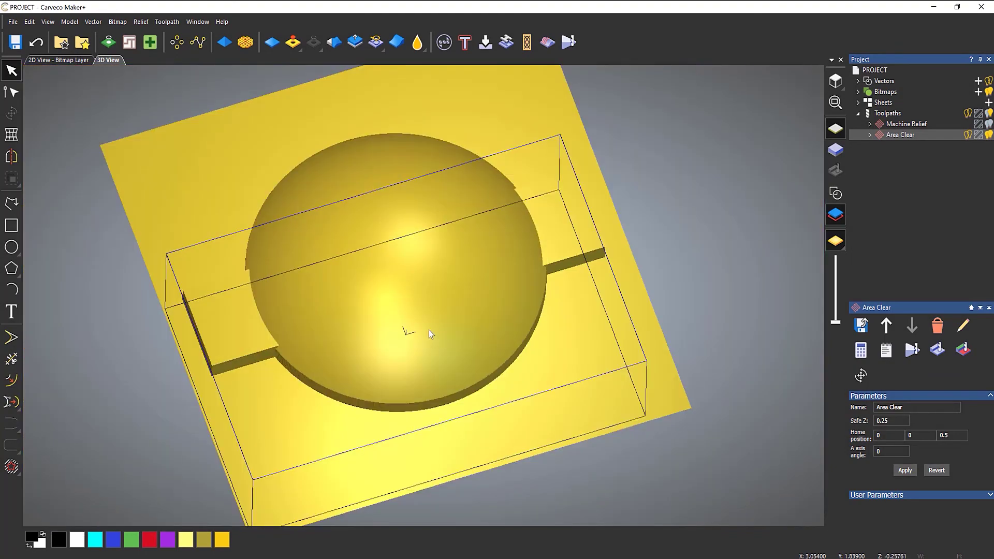
{"action": "scroll", "coordinate": [346, 231], "scroll_direction": "up", "scroll_amount": 6}
{"action": "left_click_drag", "start_coordinate": [533, 399], "coordinate": [544, 408]}
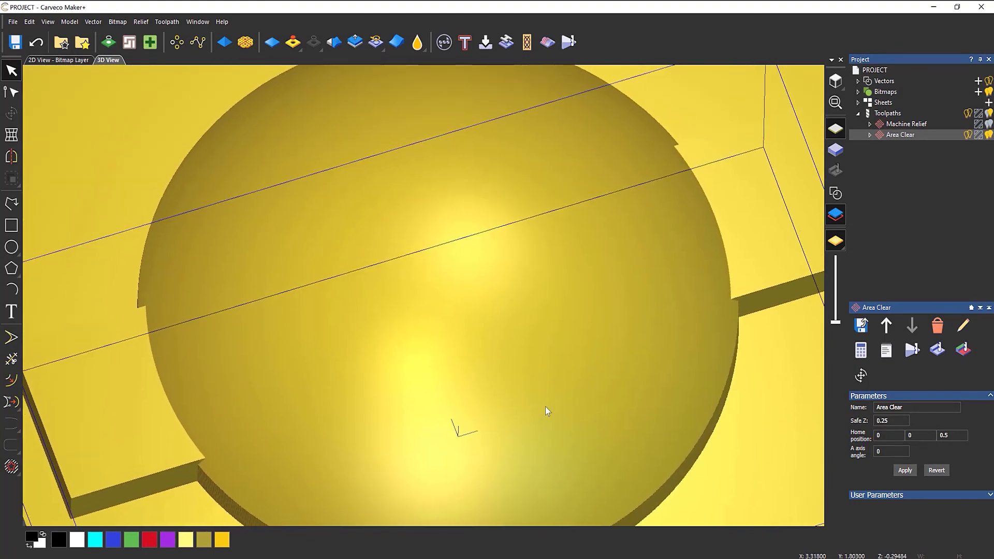
{"action": "right_click", "coordinate": [895, 125]}
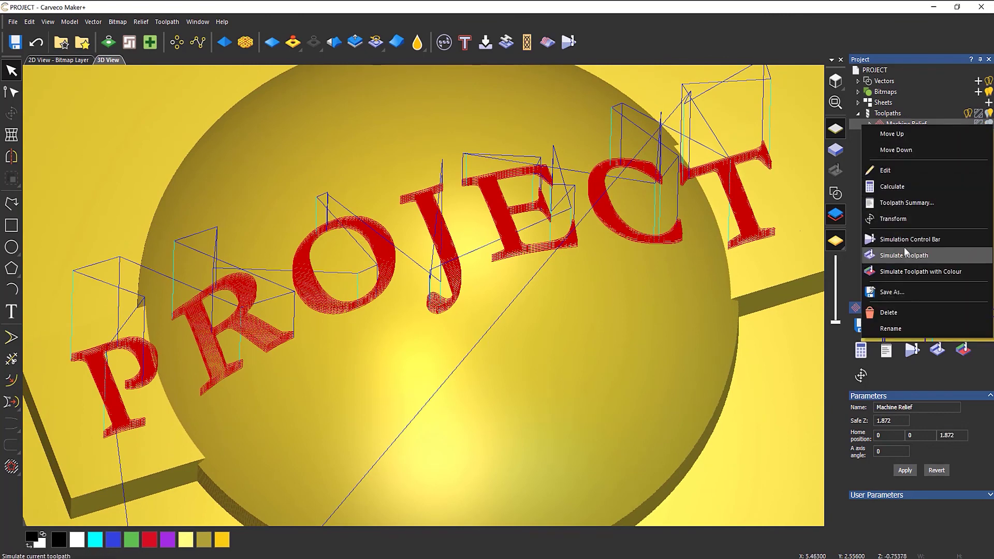
{"action": "left_click", "coordinate": [905, 253]}
{"action": "left_click", "coordinate": [540, 380]}
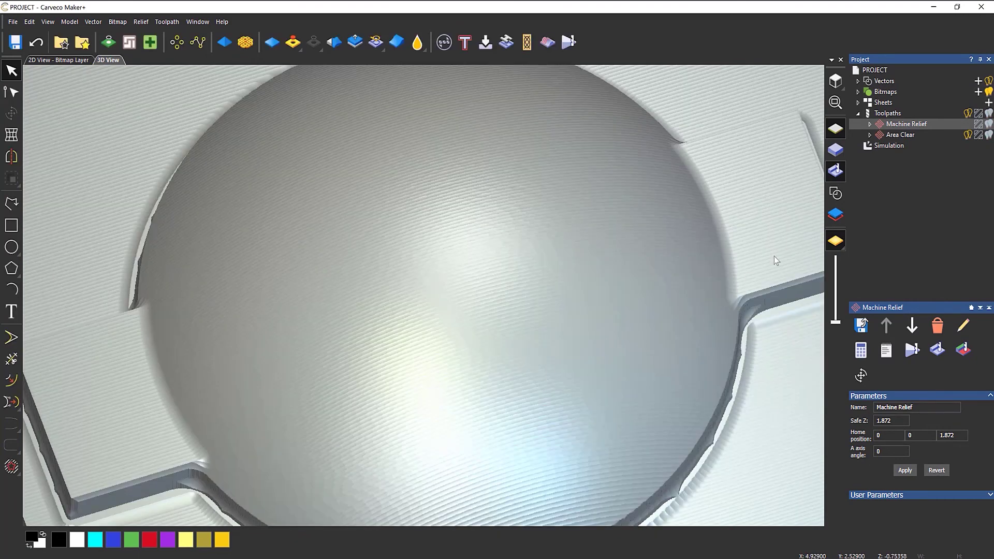
- Play the projected Area Clear simulation over the machined relief, fast-forward it and inspect the PROJECT lettering across the dome and bar
{"action": "right_click", "coordinate": [895, 136]}
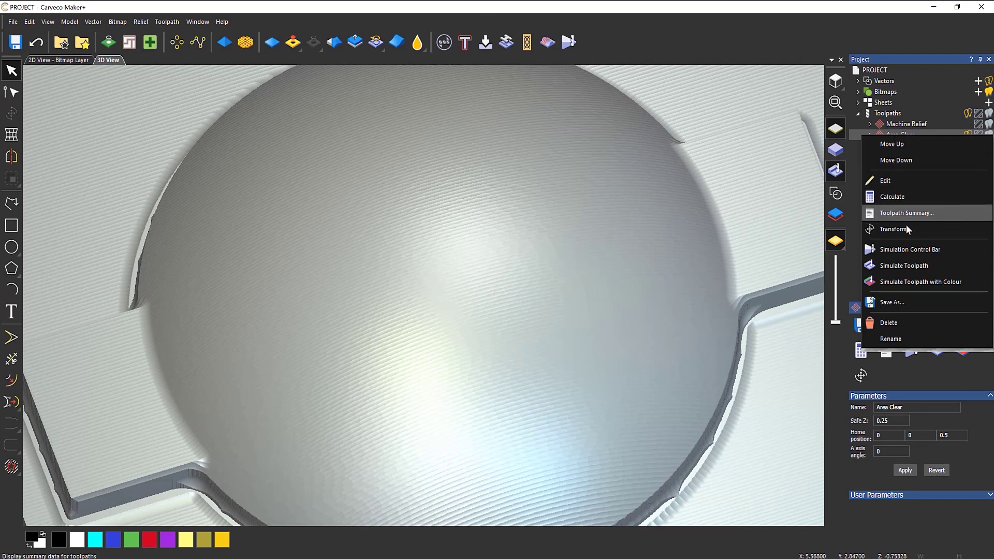
{"action": "left_click", "coordinate": [910, 251]}
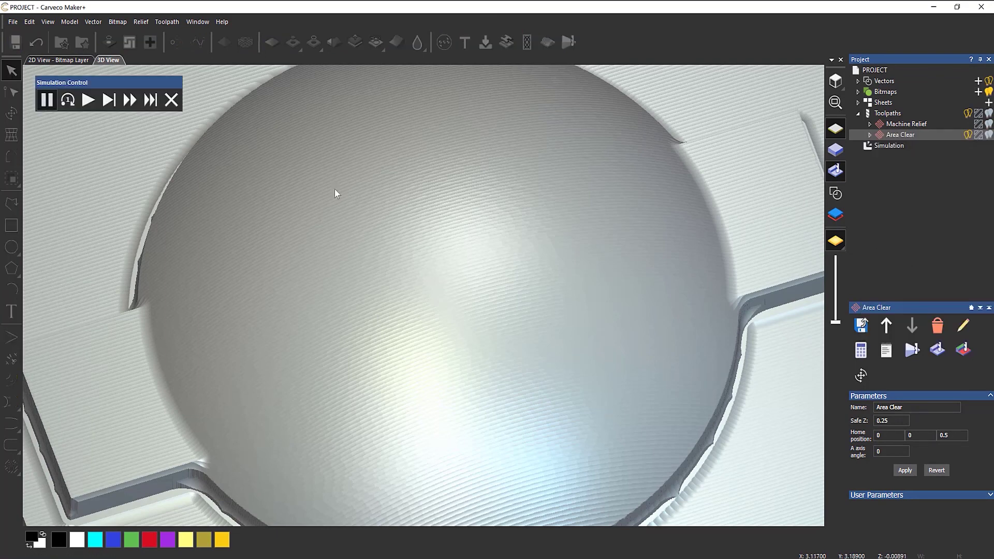
{"action": "left_click", "coordinate": [88, 102]}
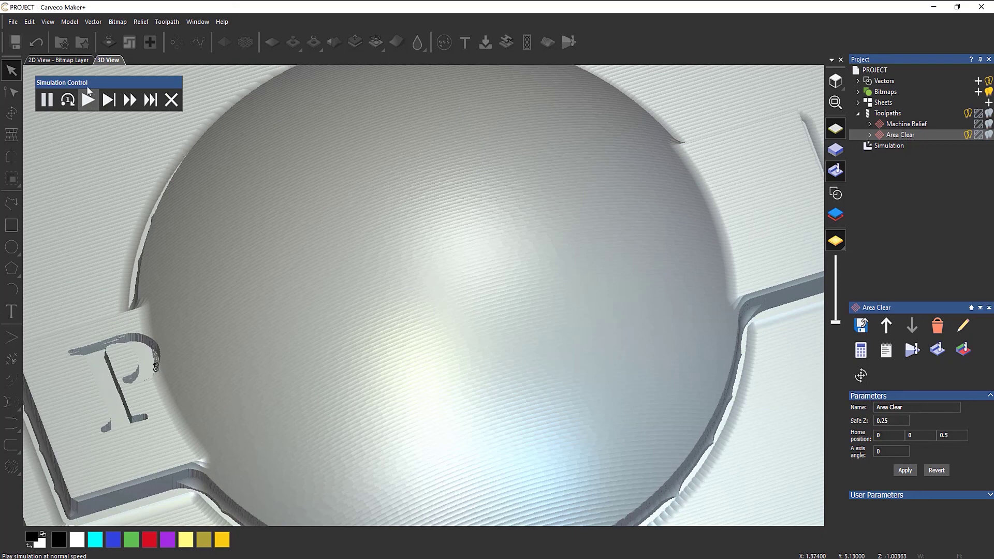
{"action": "left_click", "coordinate": [129, 101]}
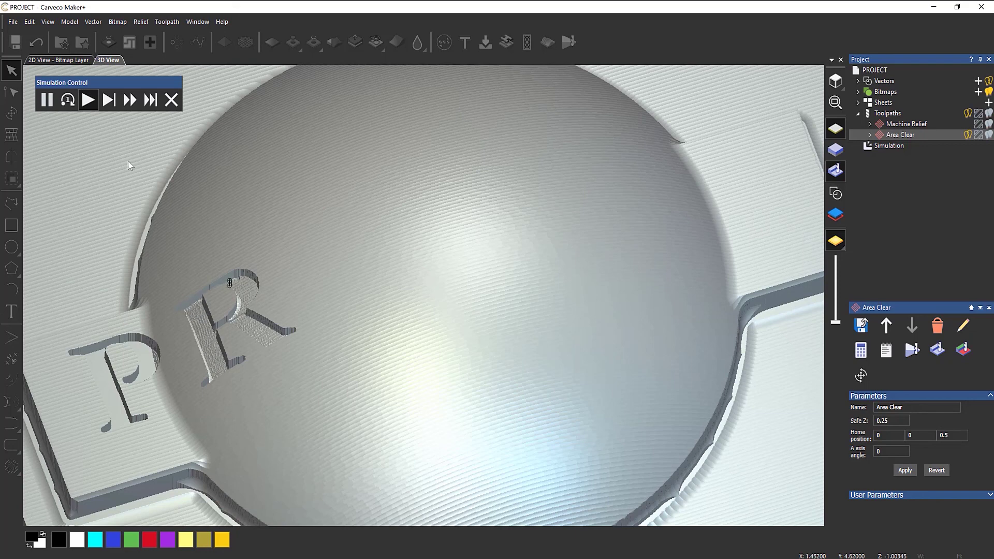
{"action": "left_click", "coordinate": [130, 100]}
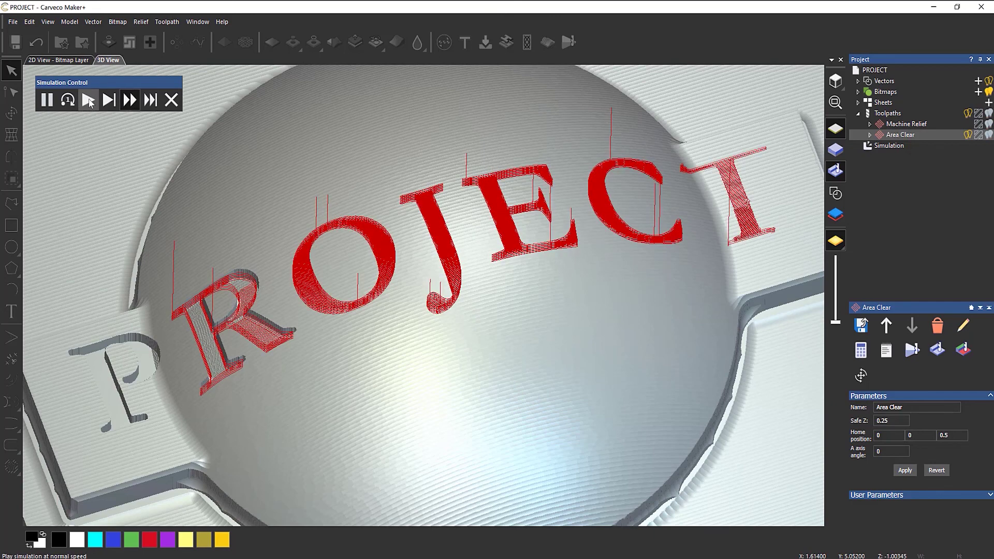
{"action": "left_click_drag", "start_coordinate": [293, 331], "coordinate": [458, 327]}
{"action": "scroll", "coordinate": [489, 327], "scroll_direction": "down", "scroll_amount": 5}
{"action": "scroll", "coordinate": [428, 266], "scroll_direction": "up", "scroll_amount": 5}
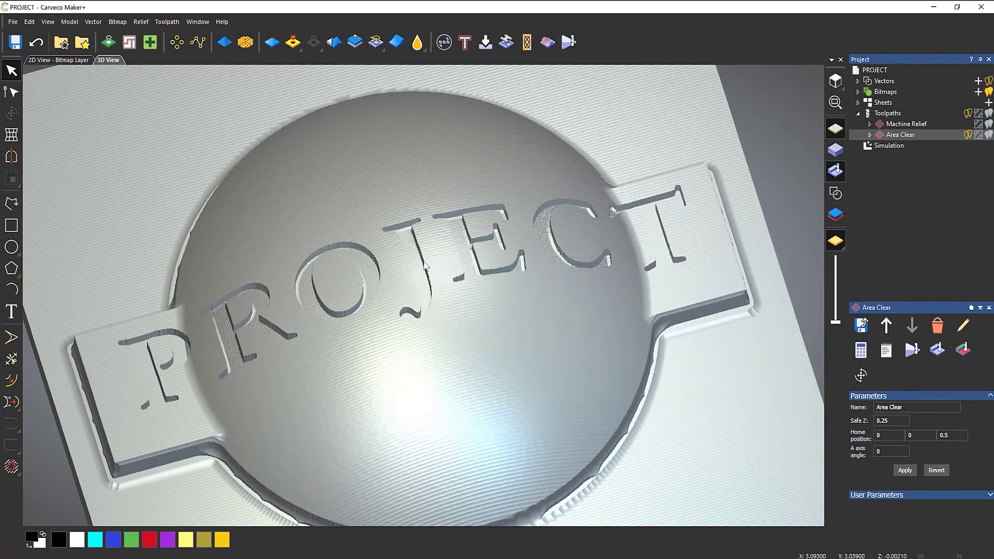